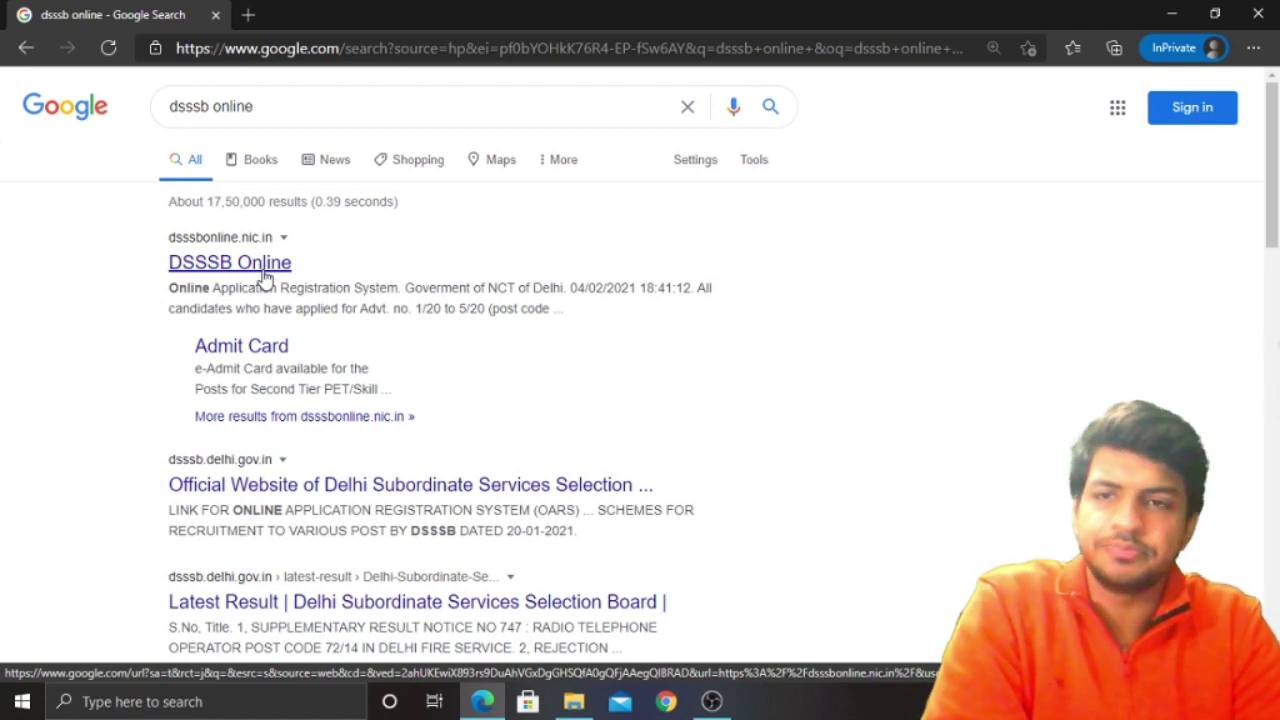
# Open the DSSSB Online search result to reach the dsssbonline.nic.in OARS login page
pyautogui.click(265, 274)
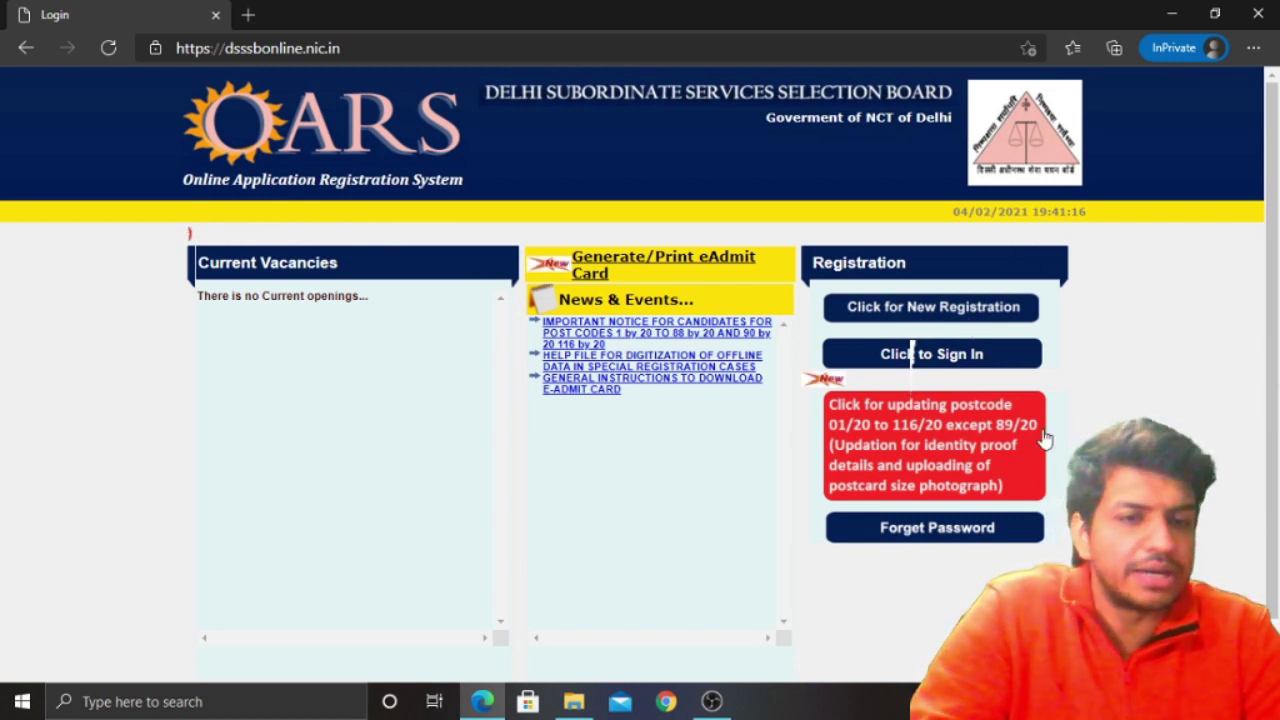
# Start the postcard photo update and sign in with date of birth, Xth roll number, passing year, password and visual code
pyautogui.click(988, 472)
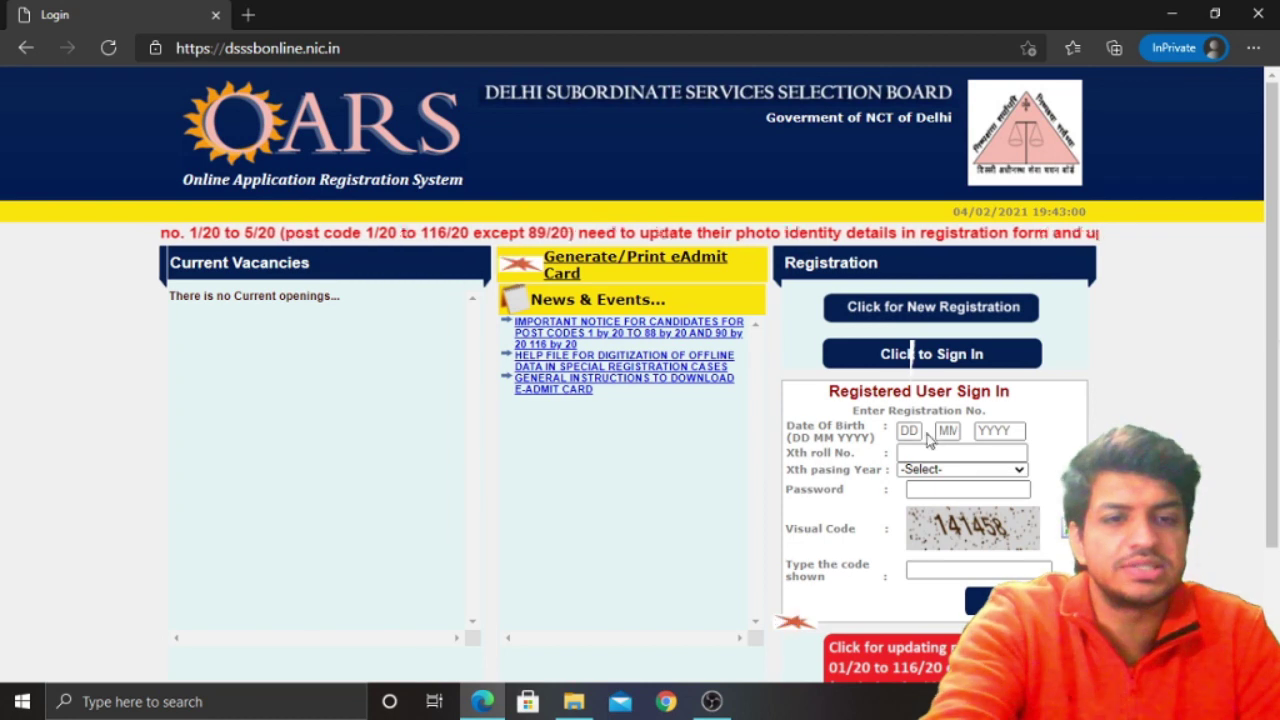
pyautogui.click(913, 431)
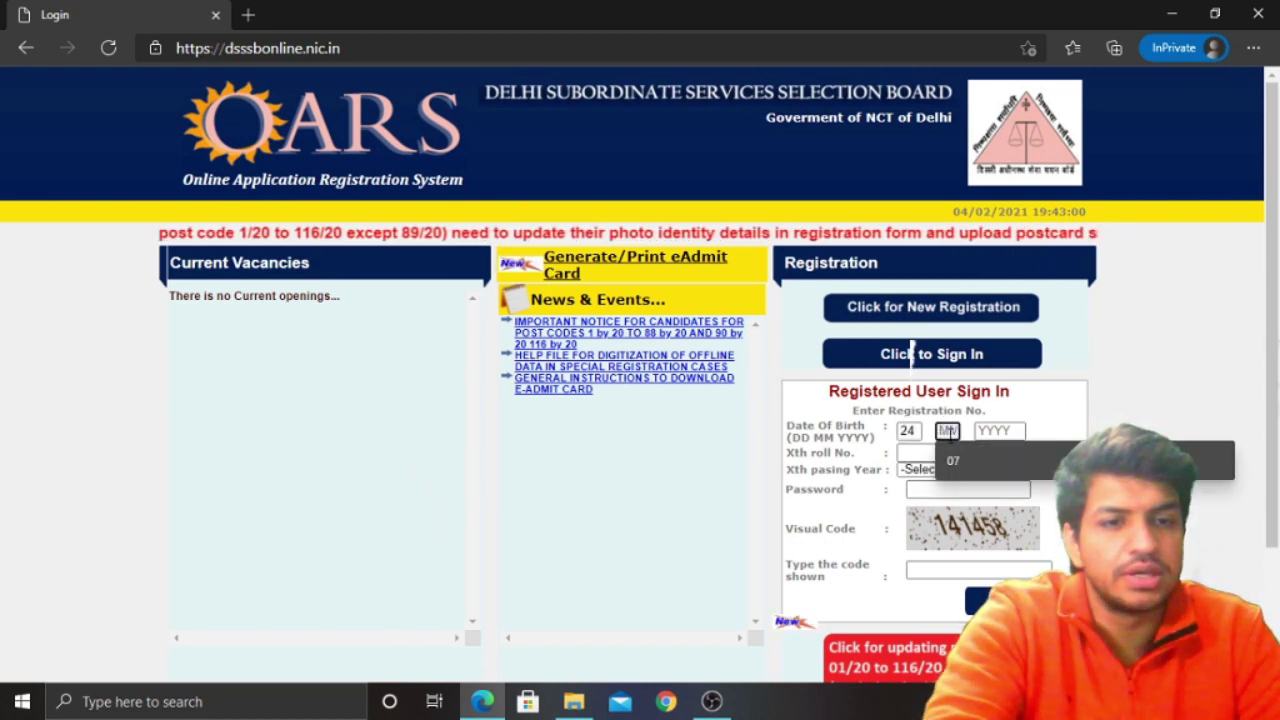
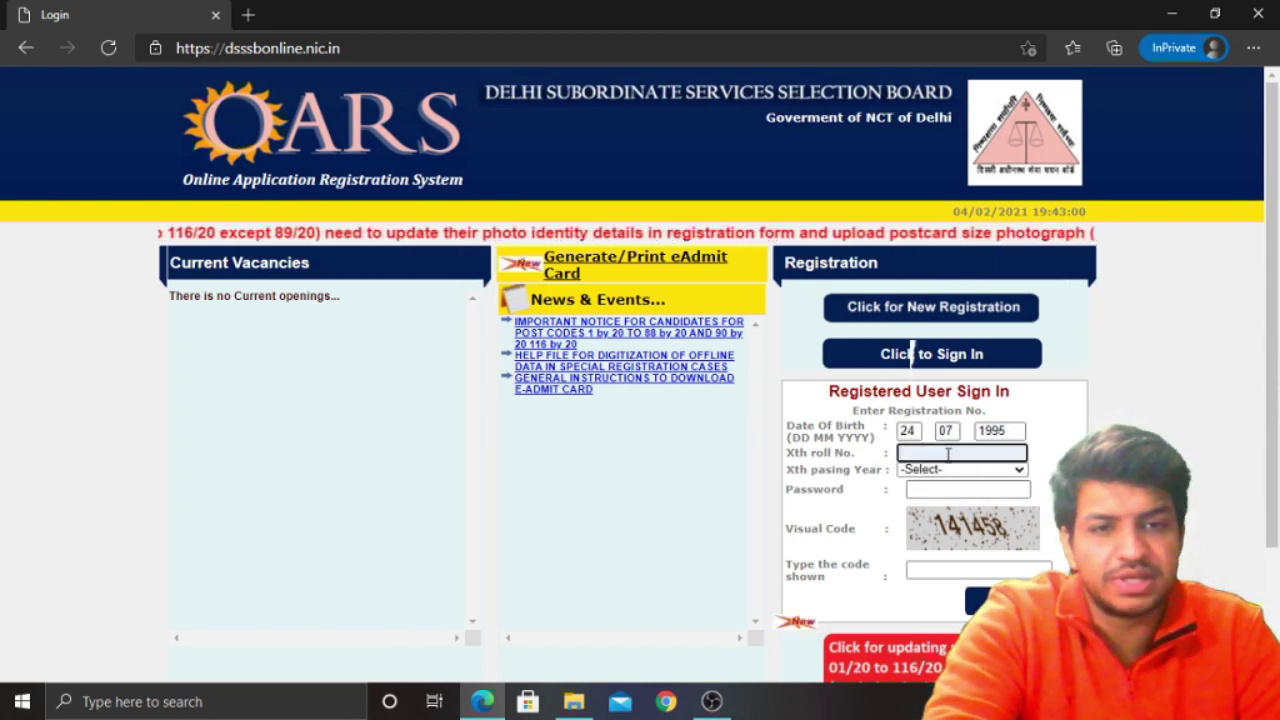
pyautogui.click(925, 470)
pyautogui.click(946, 338)
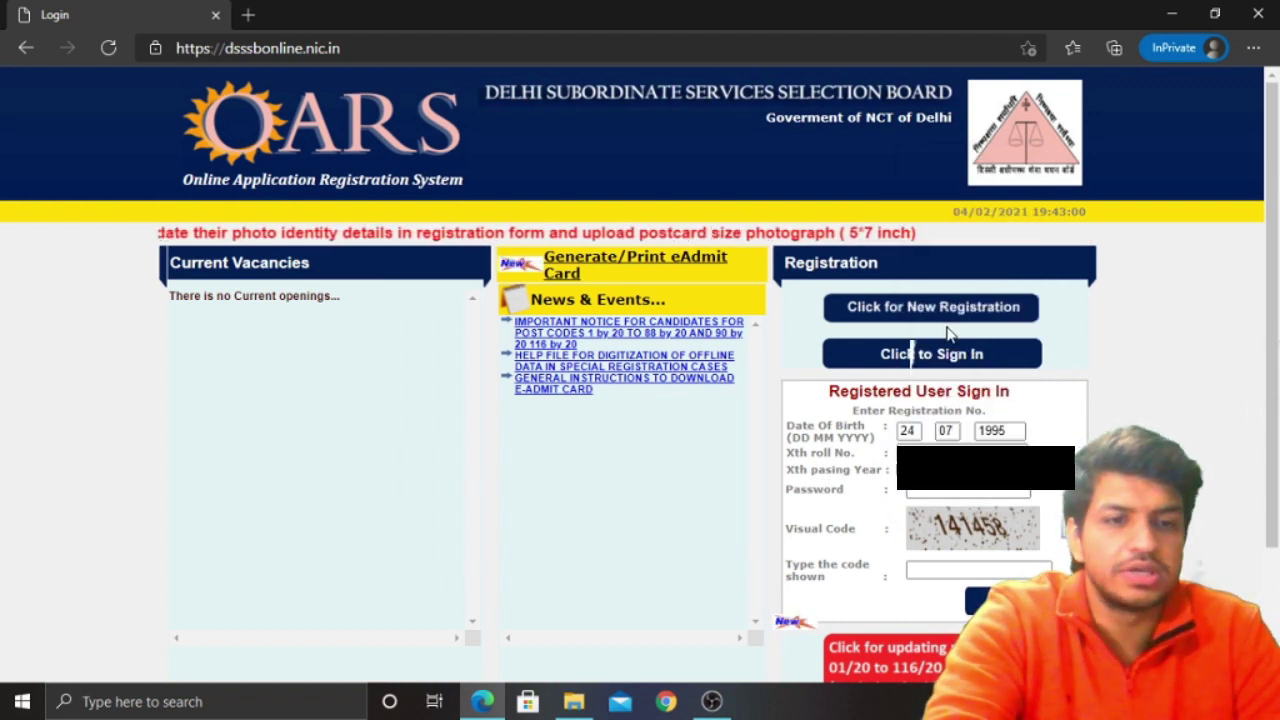
pyautogui.click(930, 492)
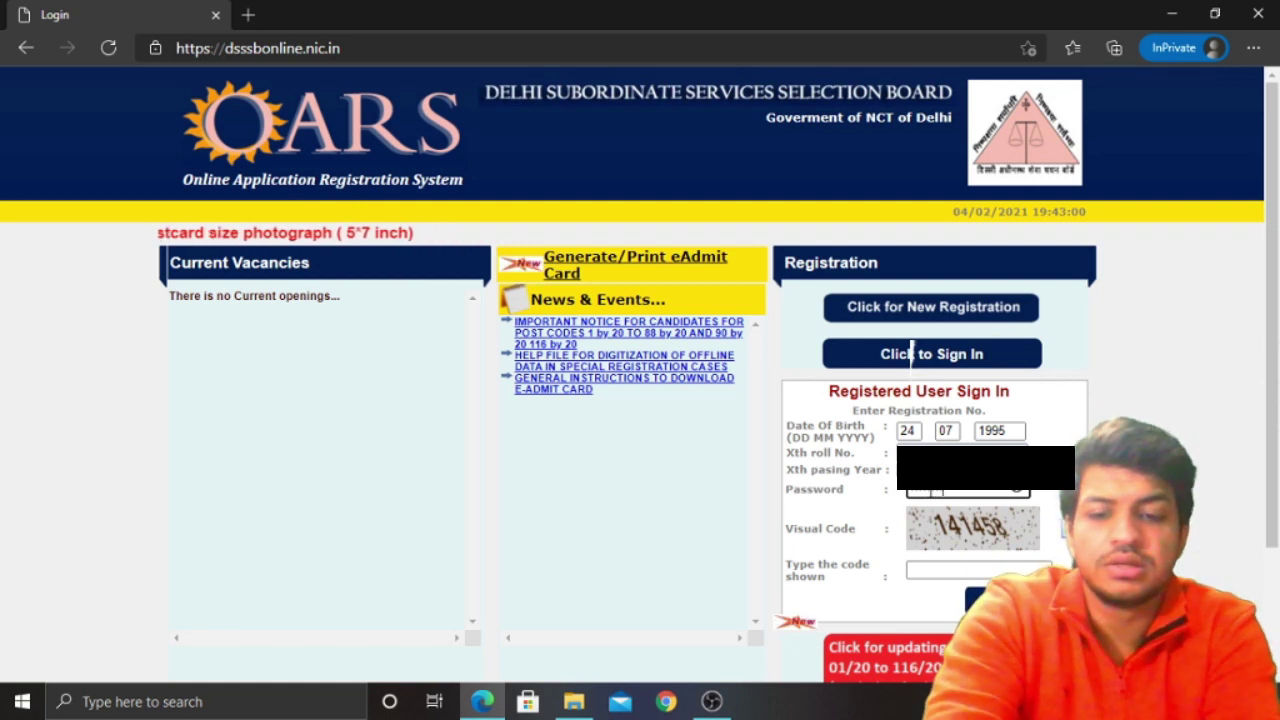
pyautogui.click(944, 566)
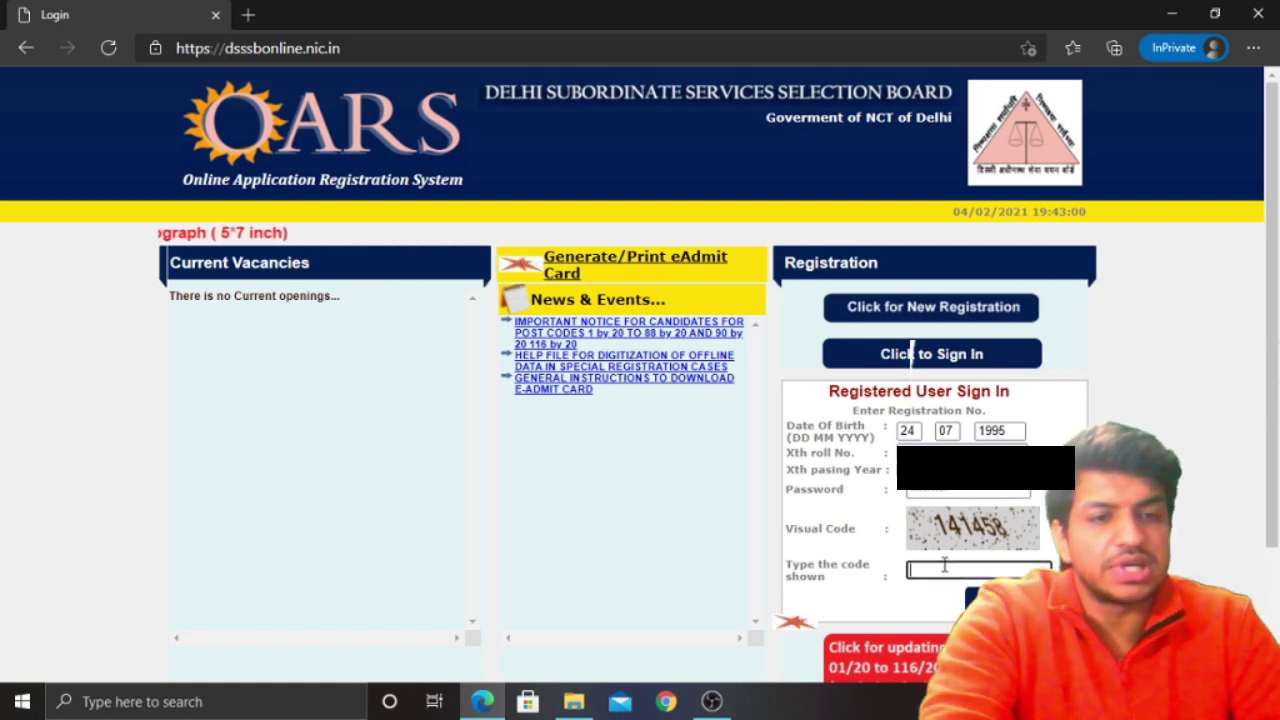
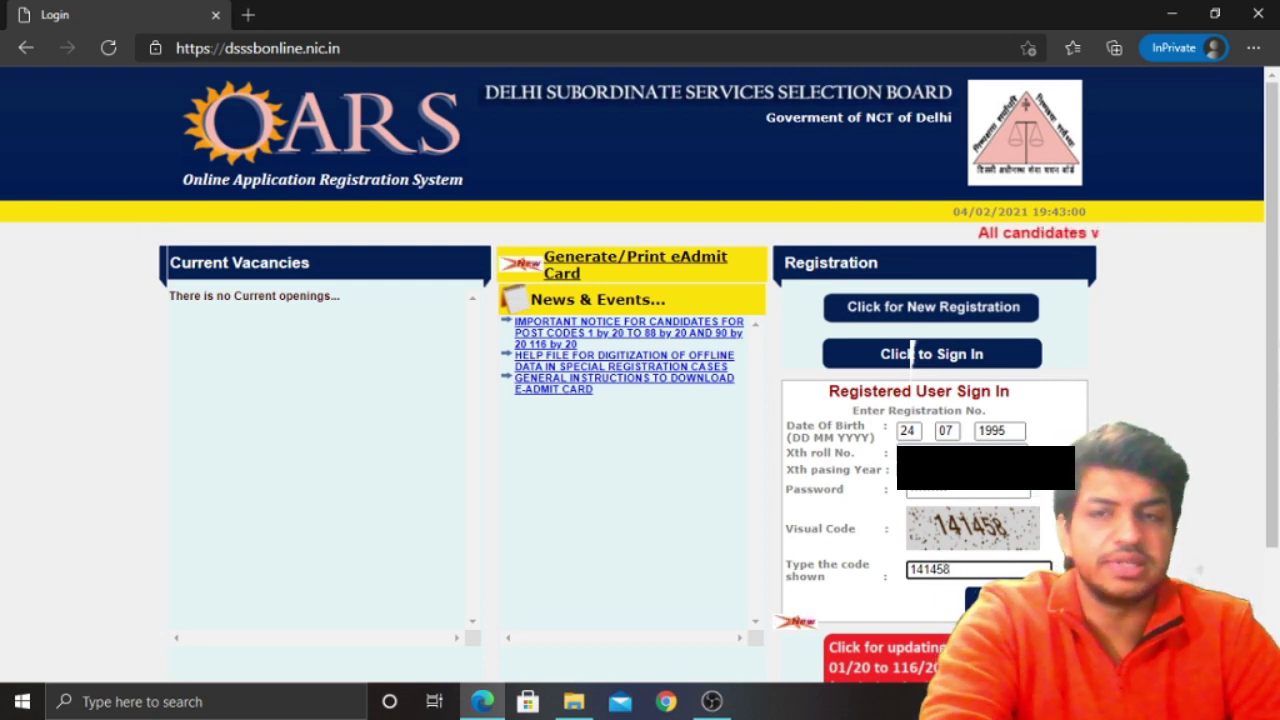
pyautogui.press('Return')
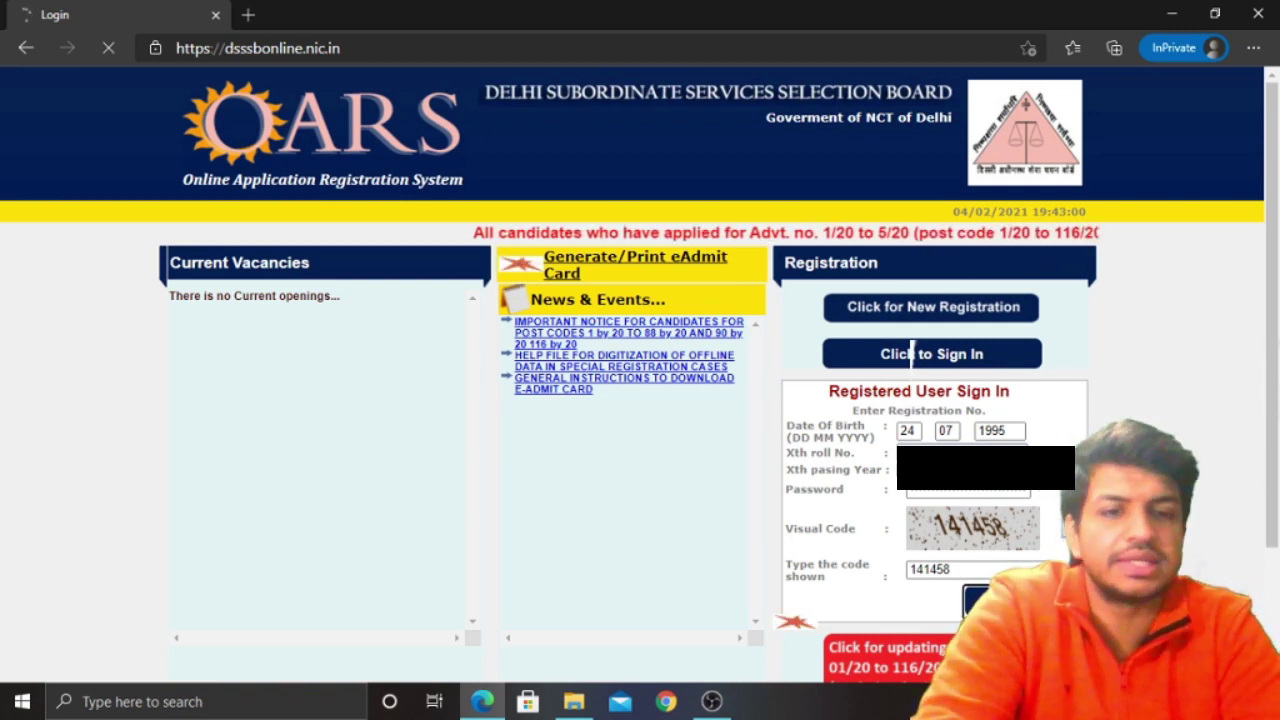
# Scroll through the loaded Registration Details page to review the postcard-photo update notice
pyautogui.scroll(-2, 911, 354)
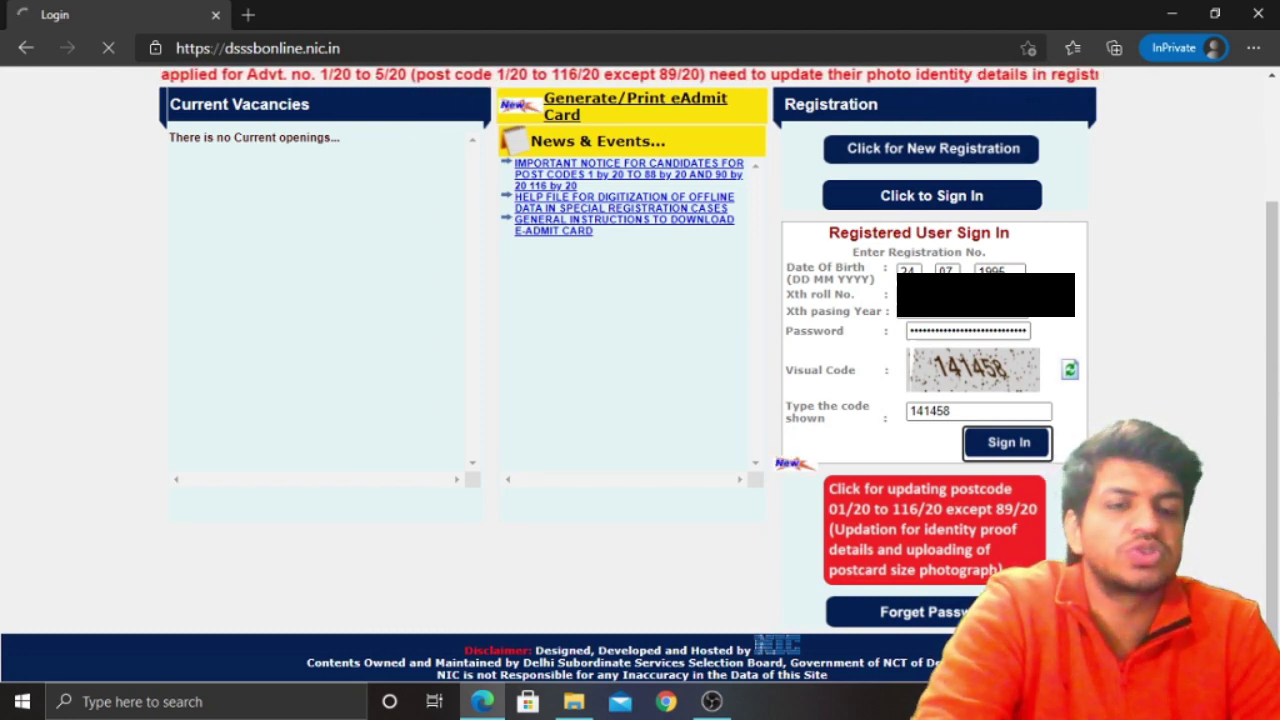
pyautogui.scroll(2, 912, 353)
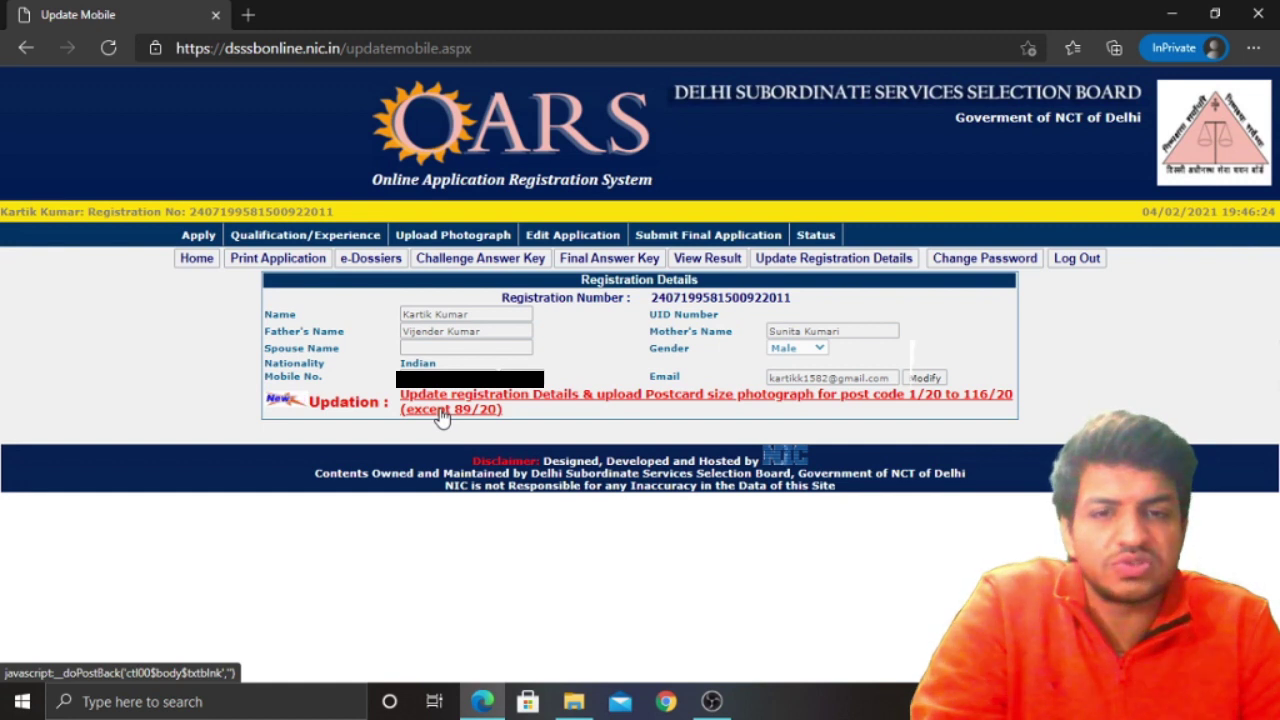
# Open the 'Update registration Details & upload Postcard size photograph' link under Updation
pyautogui.click(441, 418)
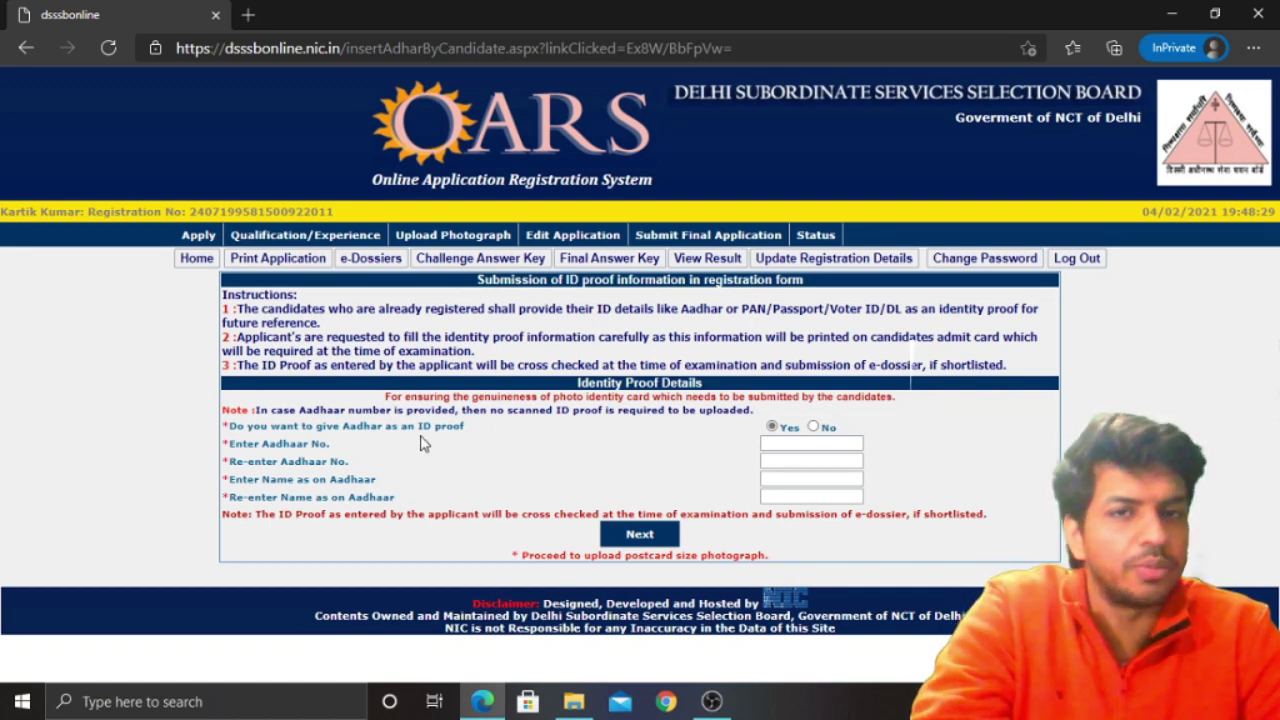
# Enter the Aadhaar number and re-enter it to confirm
pyautogui.click(789, 441)
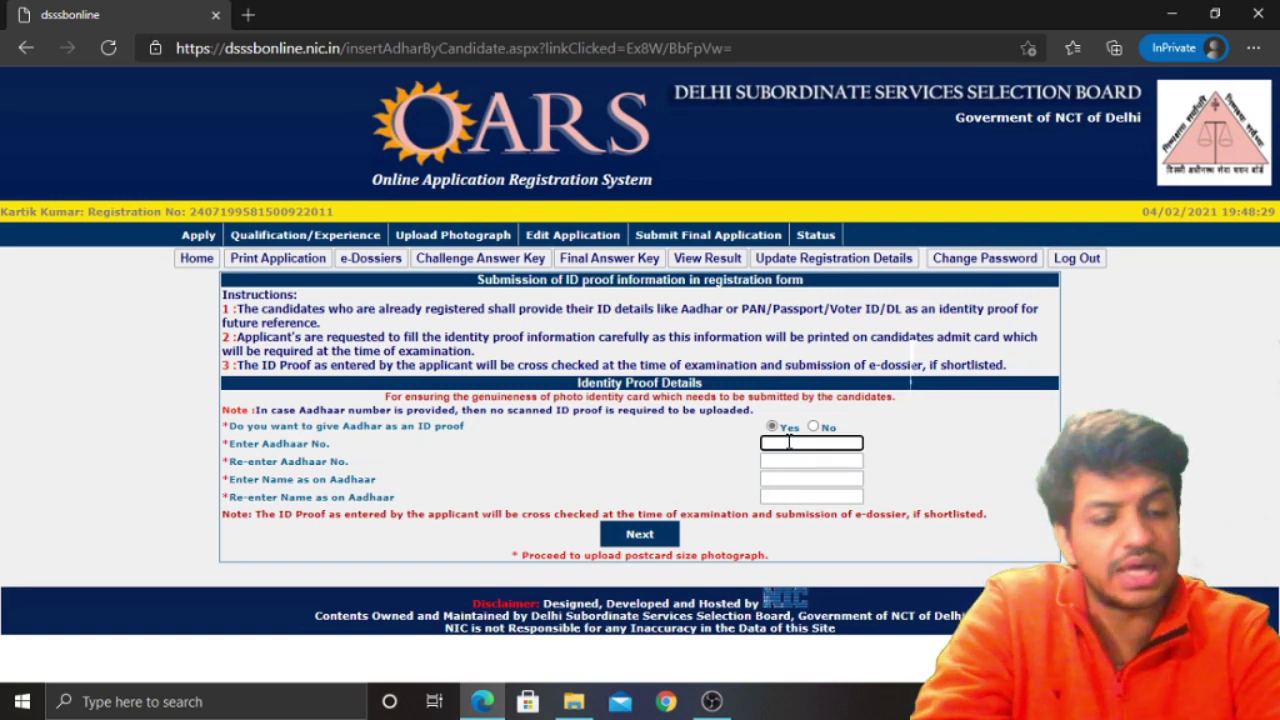
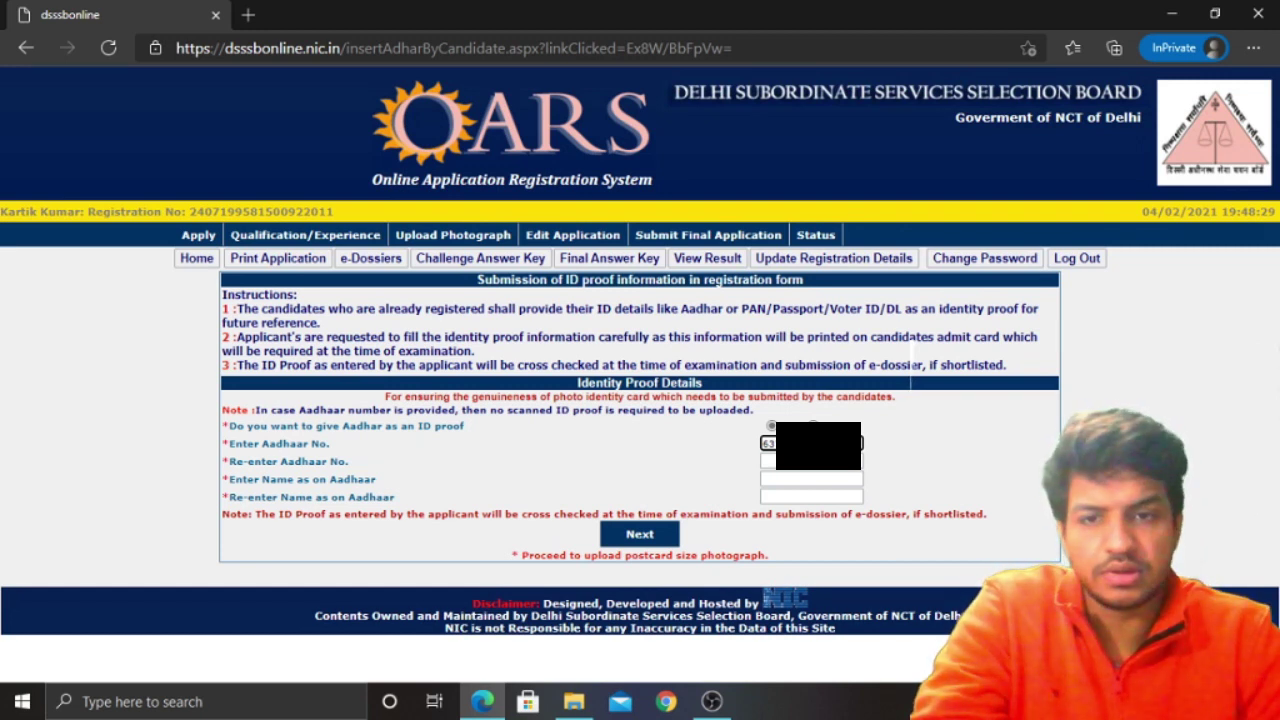
pyautogui.click(811, 461)
pyautogui.write('63')
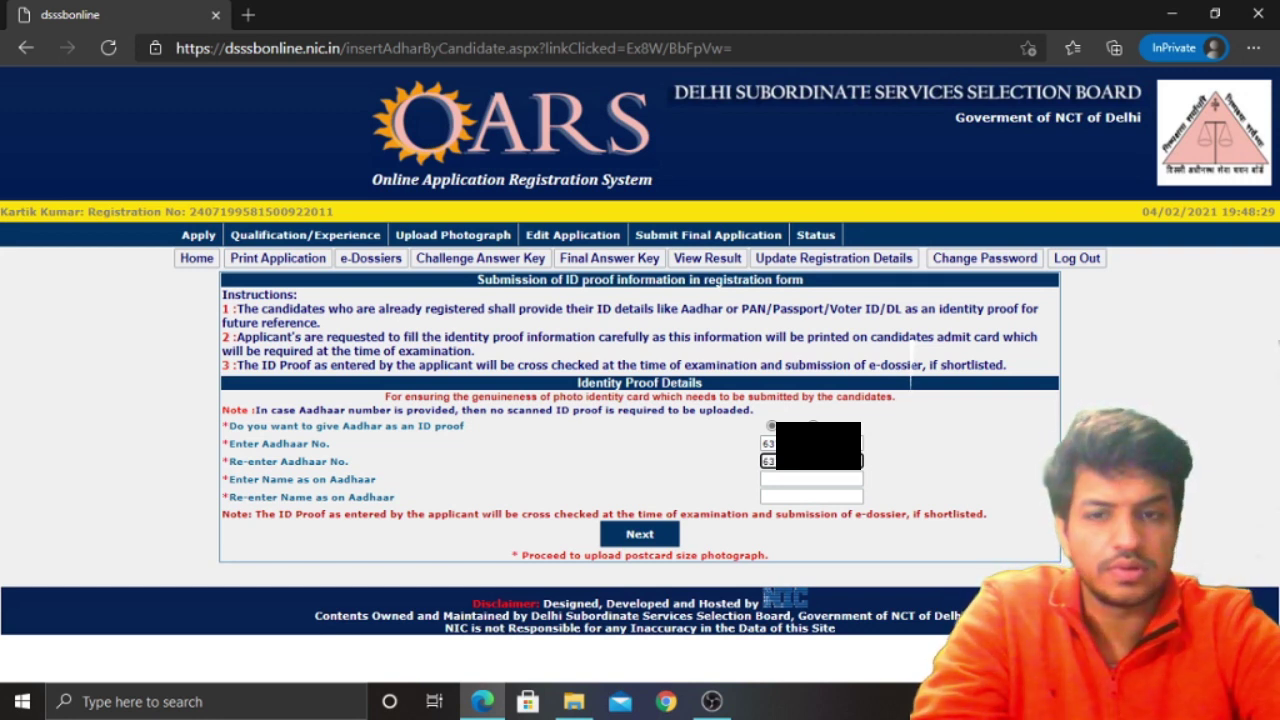
# Enter the candidate's name as on Aadhaar twice and submit the identity proof details
pyautogui.click(806, 481)
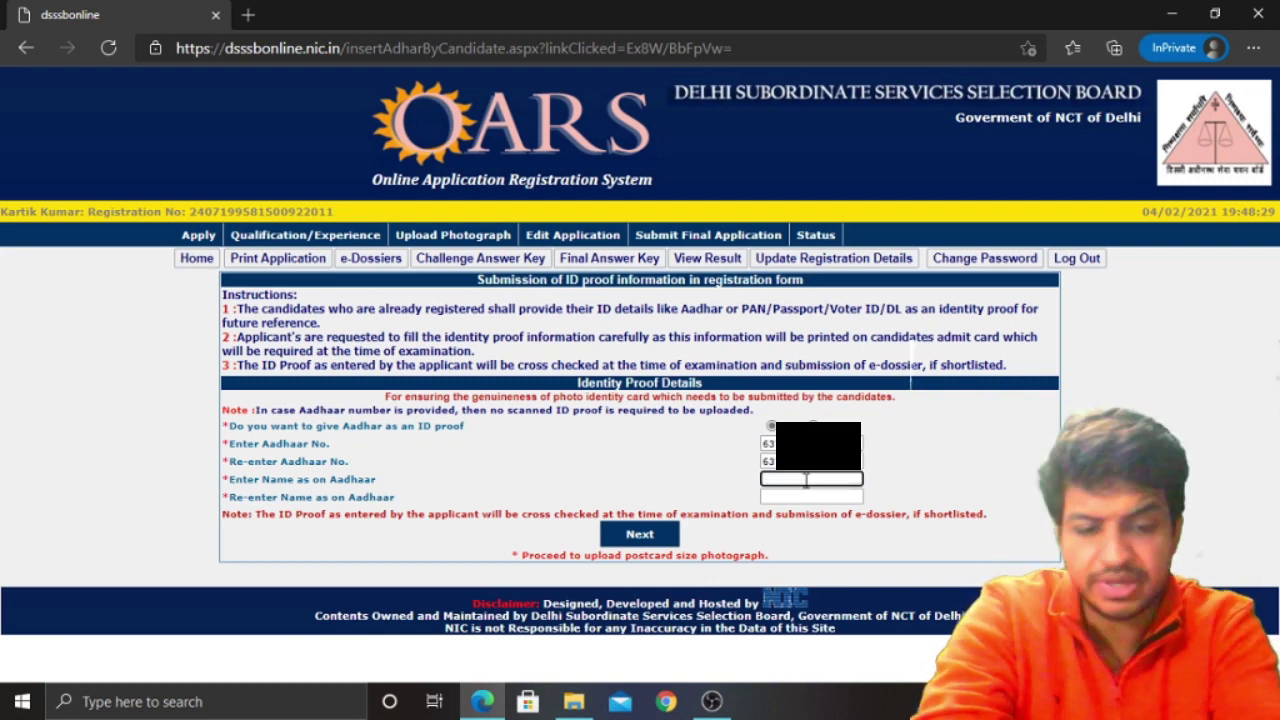
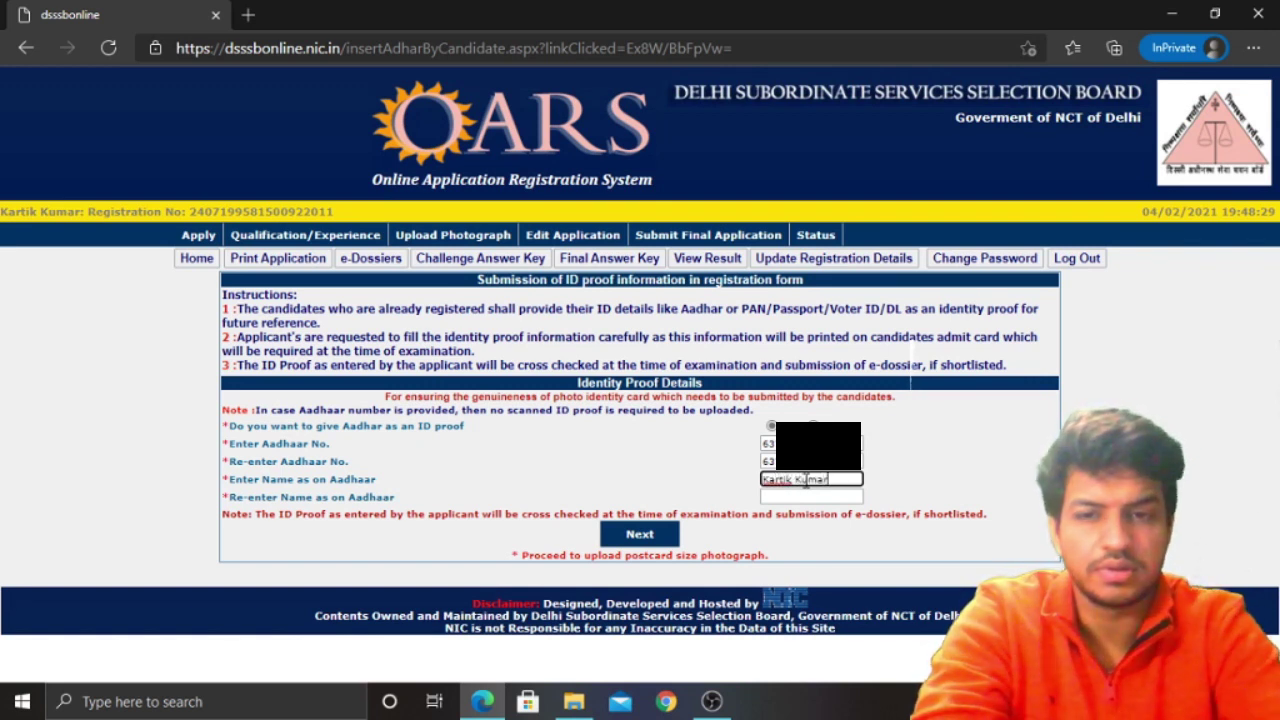
pyautogui.press('Tab')
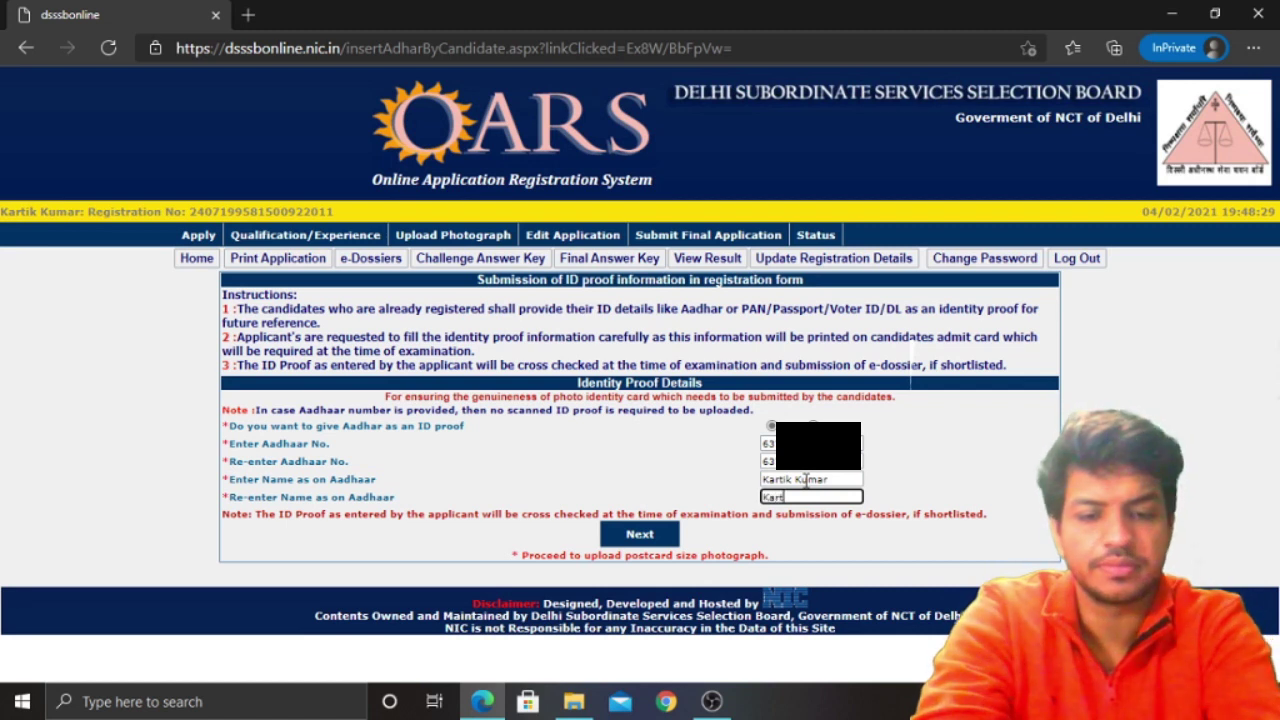
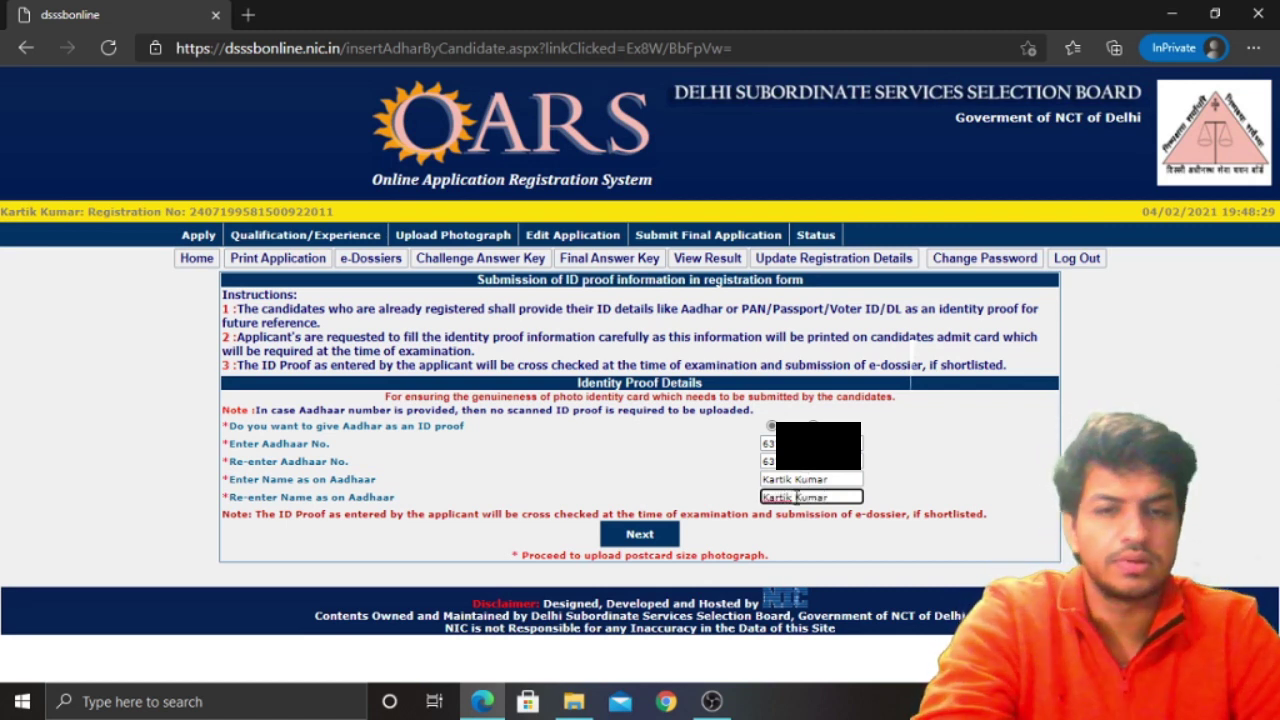
pyautogui.click(648, 536)
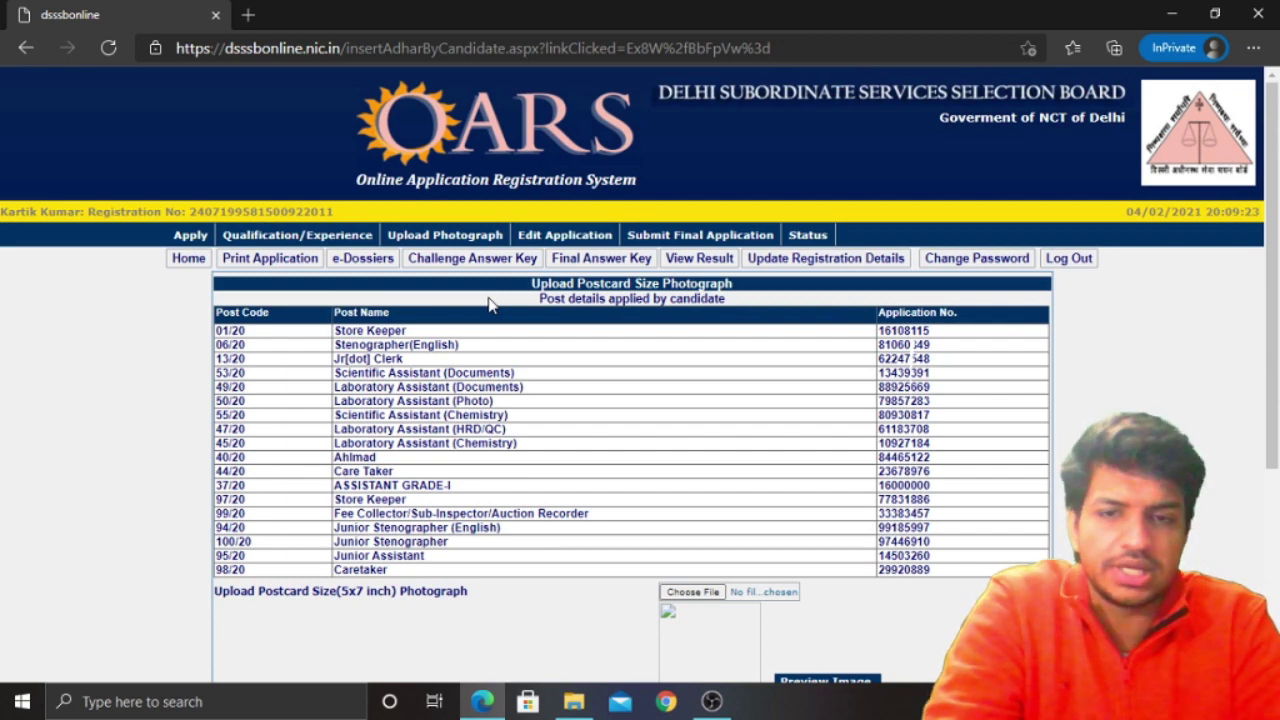
pyautogui.scroll(-3, 490, 305)
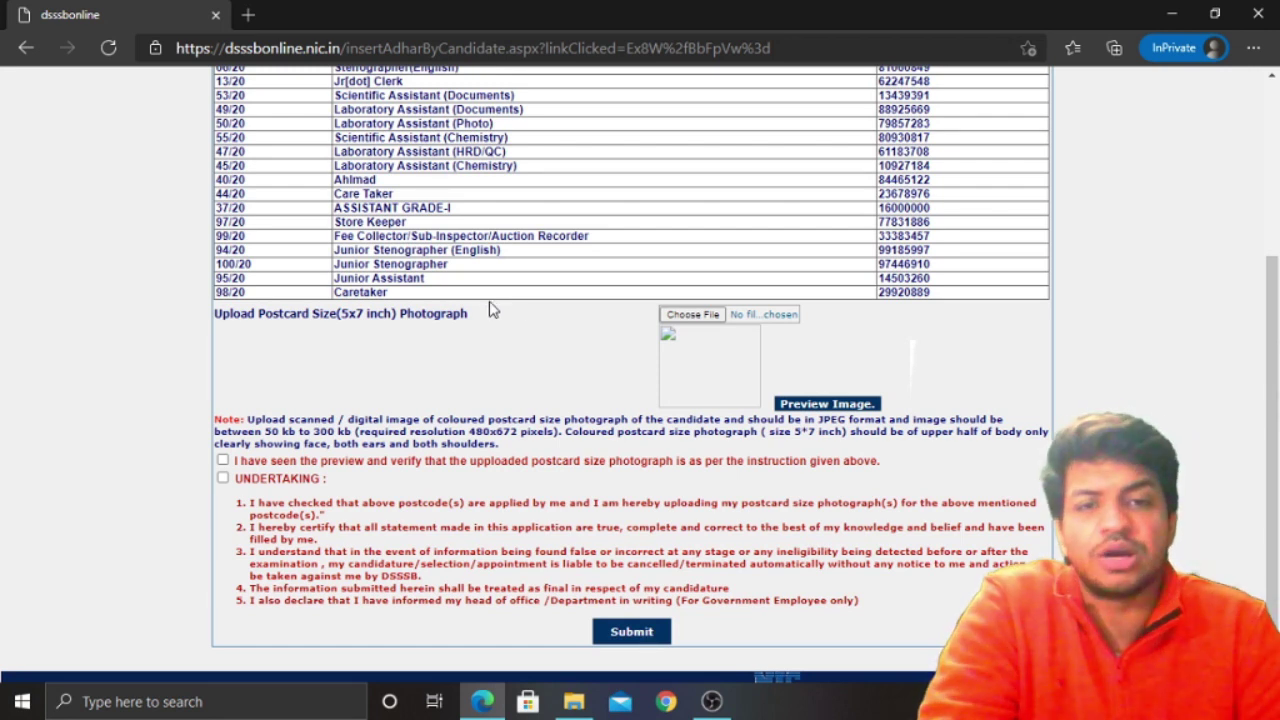
pyautogui.scroll(-1, 460, 334)
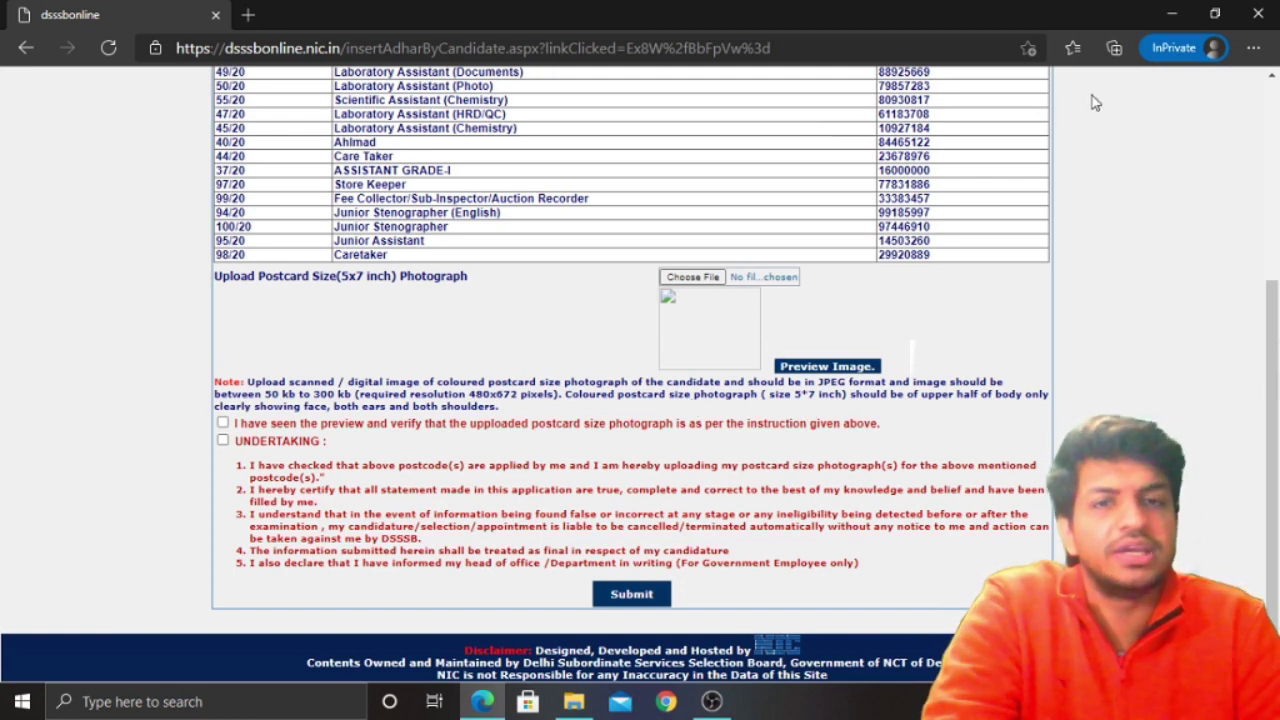
# Minimize the browser and open photo file 04 from the desktop in Paint
pyautogui.click(1172, 14)
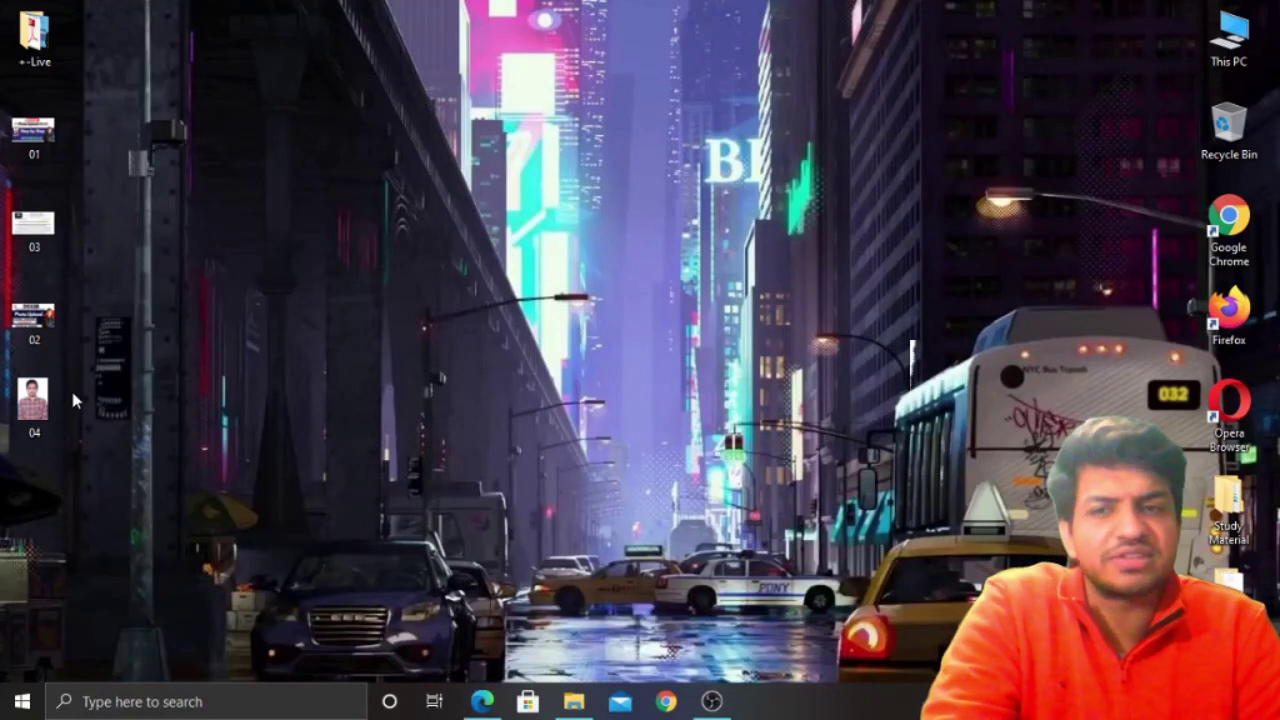
pyautogui.rightClick(25, 410)
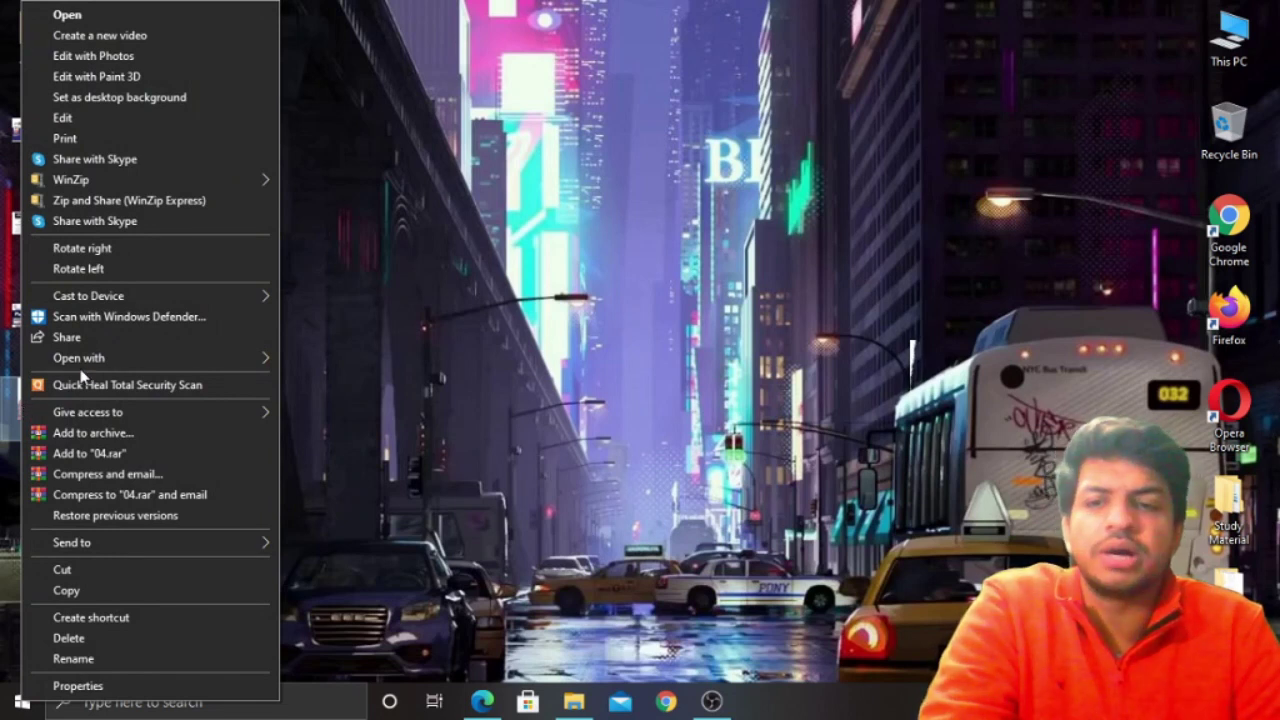
pyautogui.moveTo(93, 364)
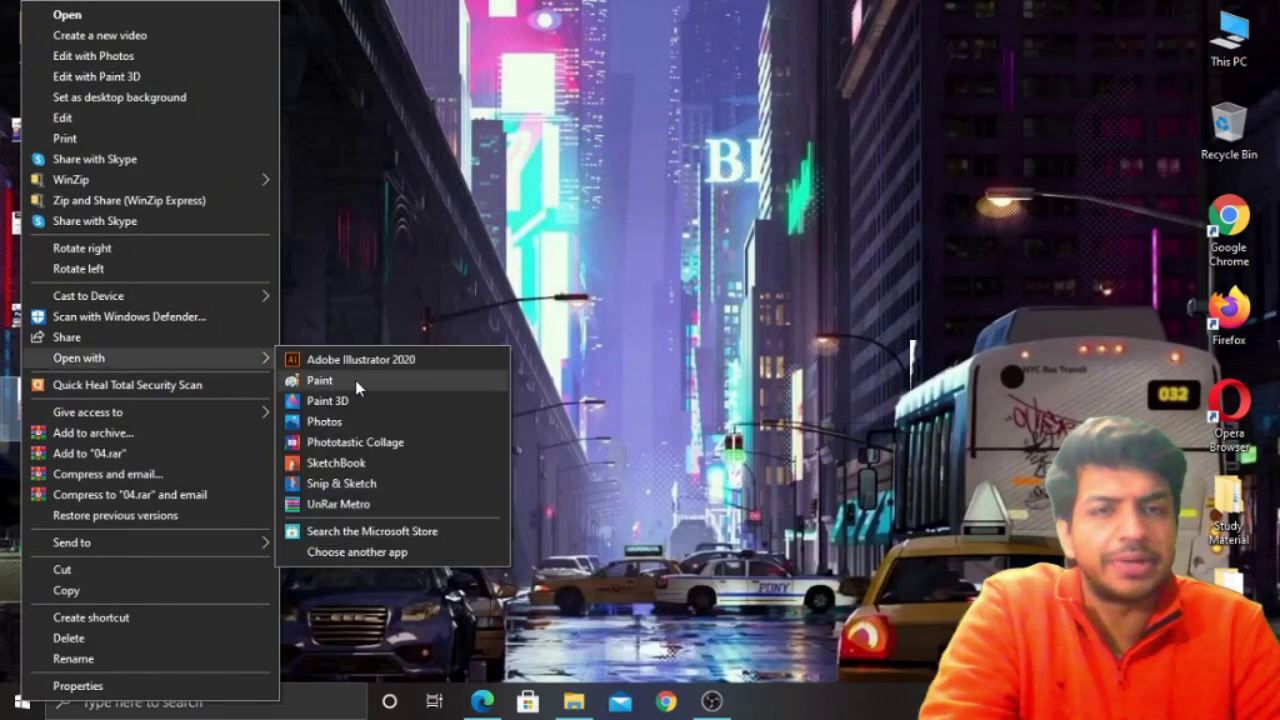
pyautogui.click(355, 380)
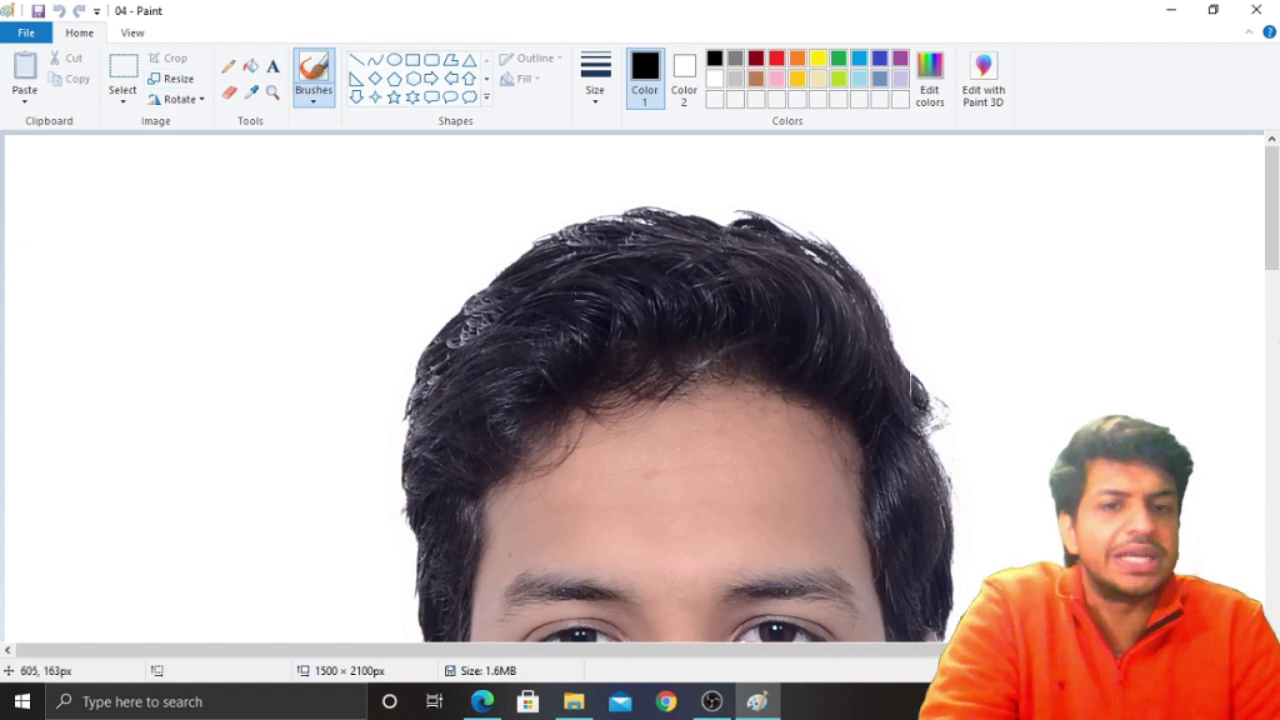
# Resize photo 04 by pixels, changing width 1500 to 480 so height becomes 672
pyautogui.click(177, 79)
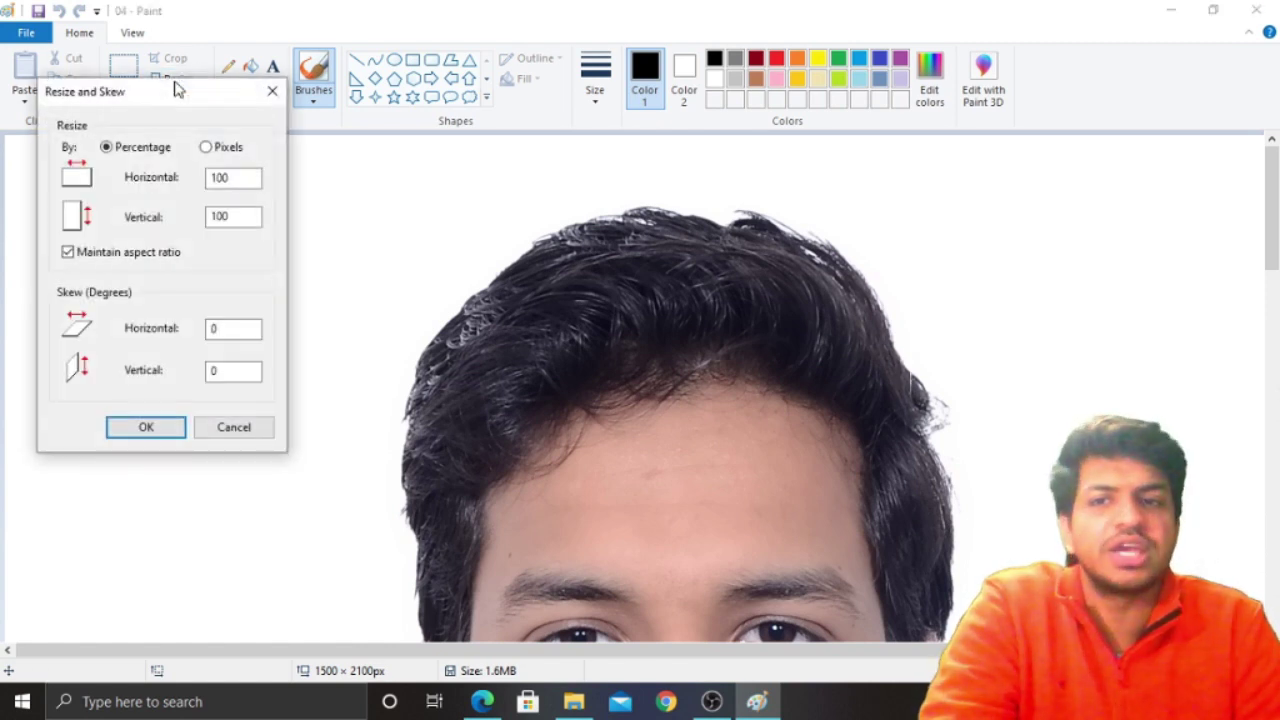
pyautogui.click(206, 148)
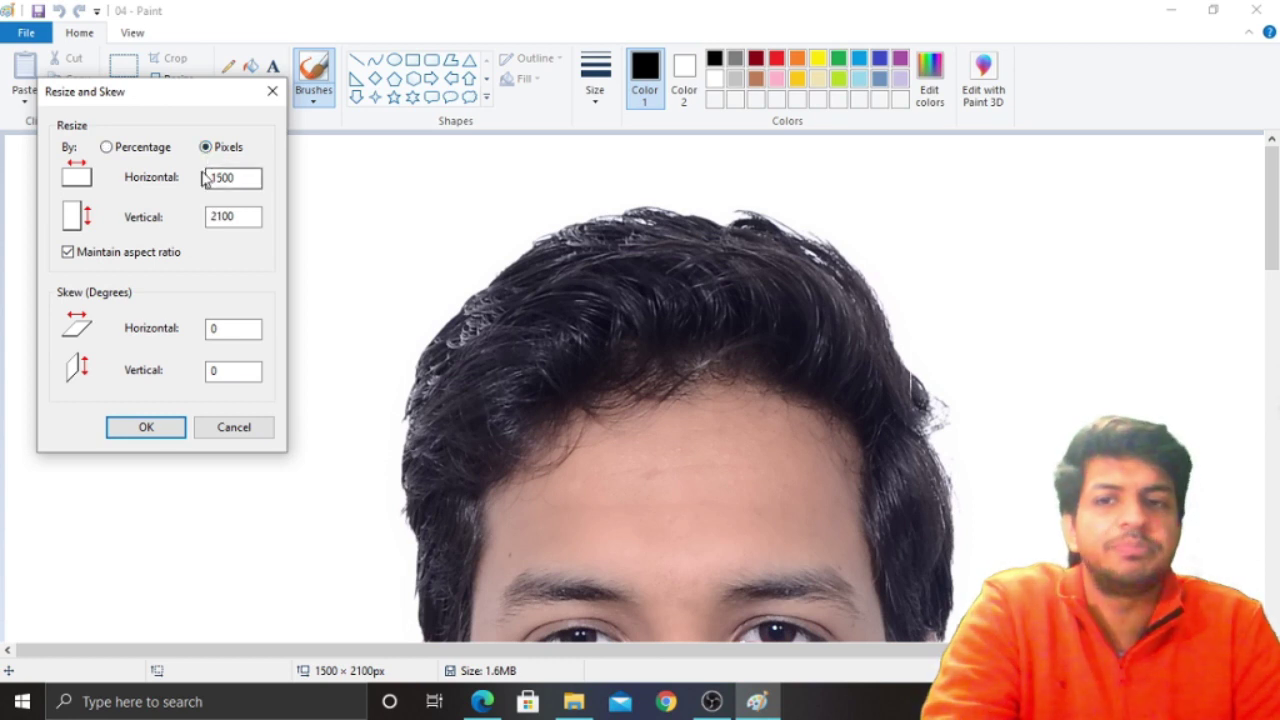
pyautogui.click(240, 181)
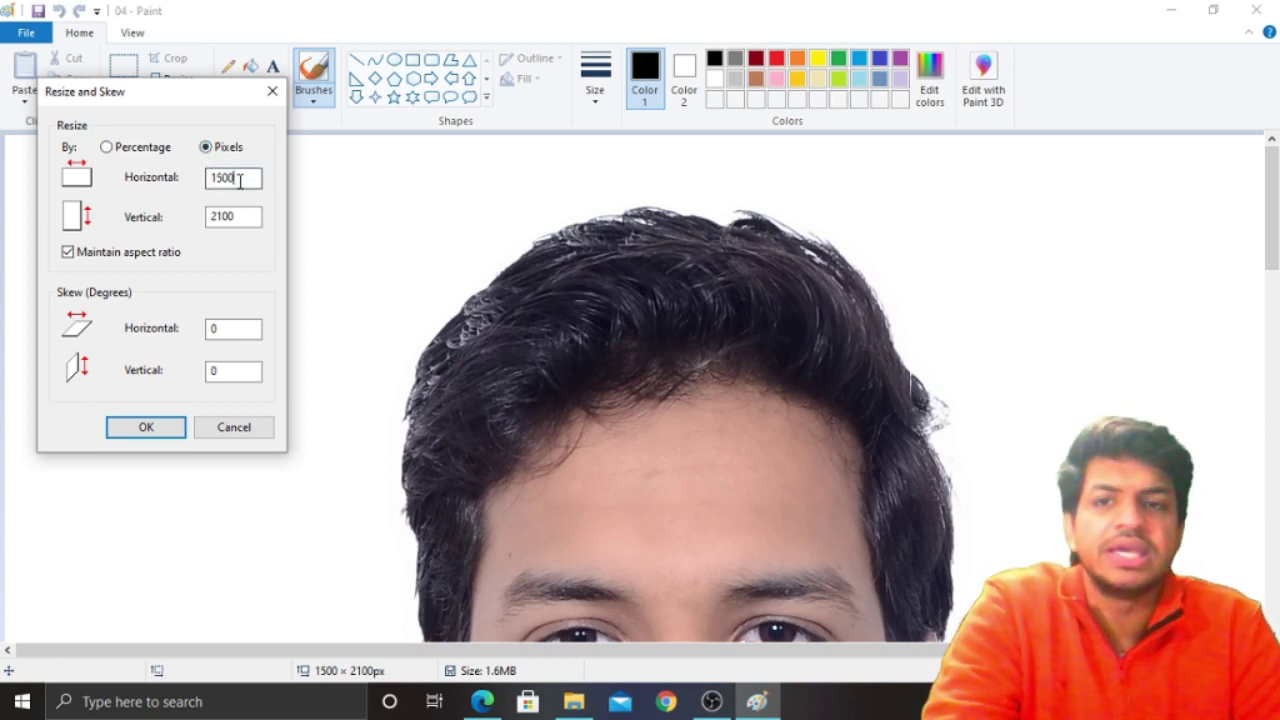
pyautogui.press('BackSpace')
pyautogui.press('BackSpace')
pyautogui.press('BackSpace')
pyautogui.press('BackSpace')
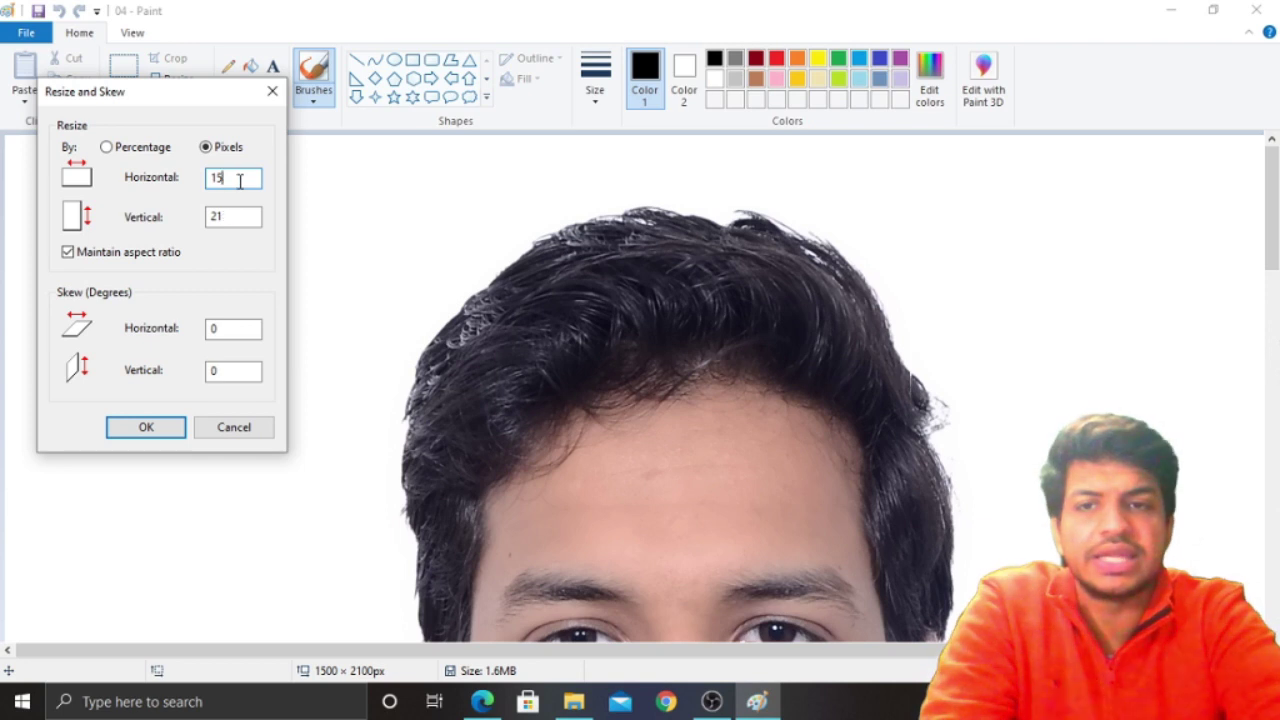
pyautogui.write('480')
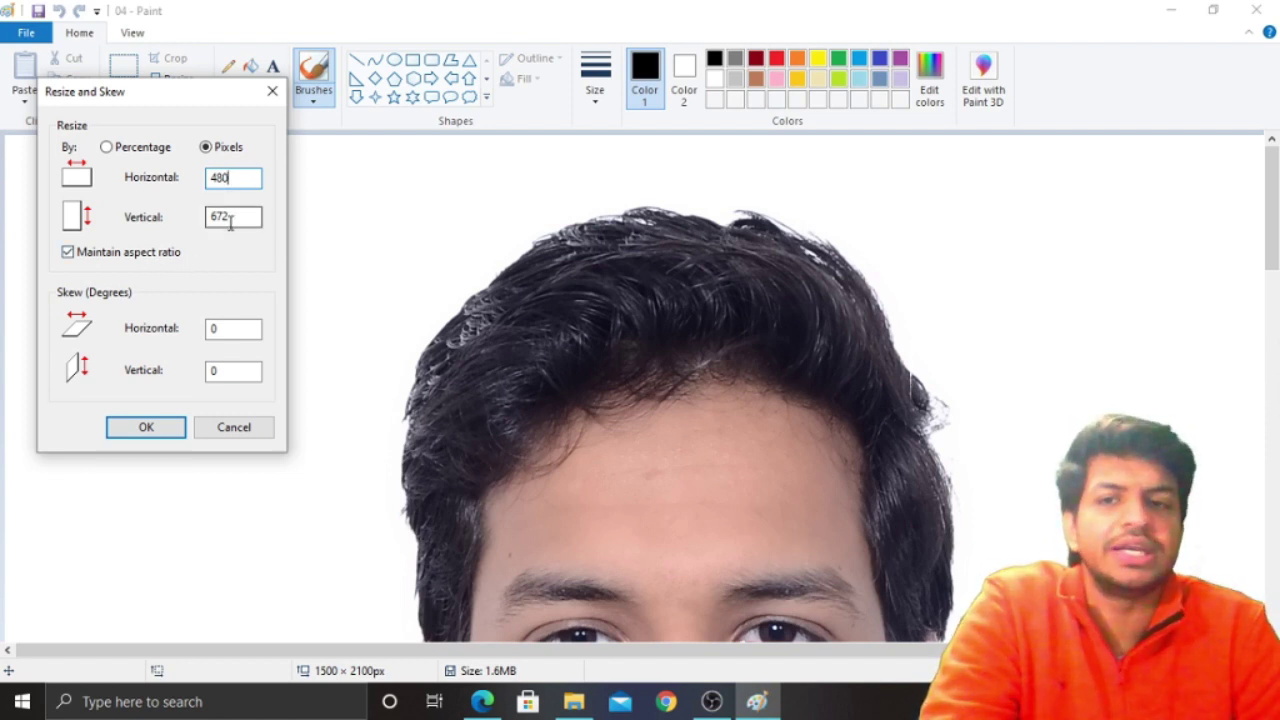
# Apply the 480 × 672 resize, save it to the Desktop as 'NEw Pic', and return to Edge
pyautogui.click(162, 428)
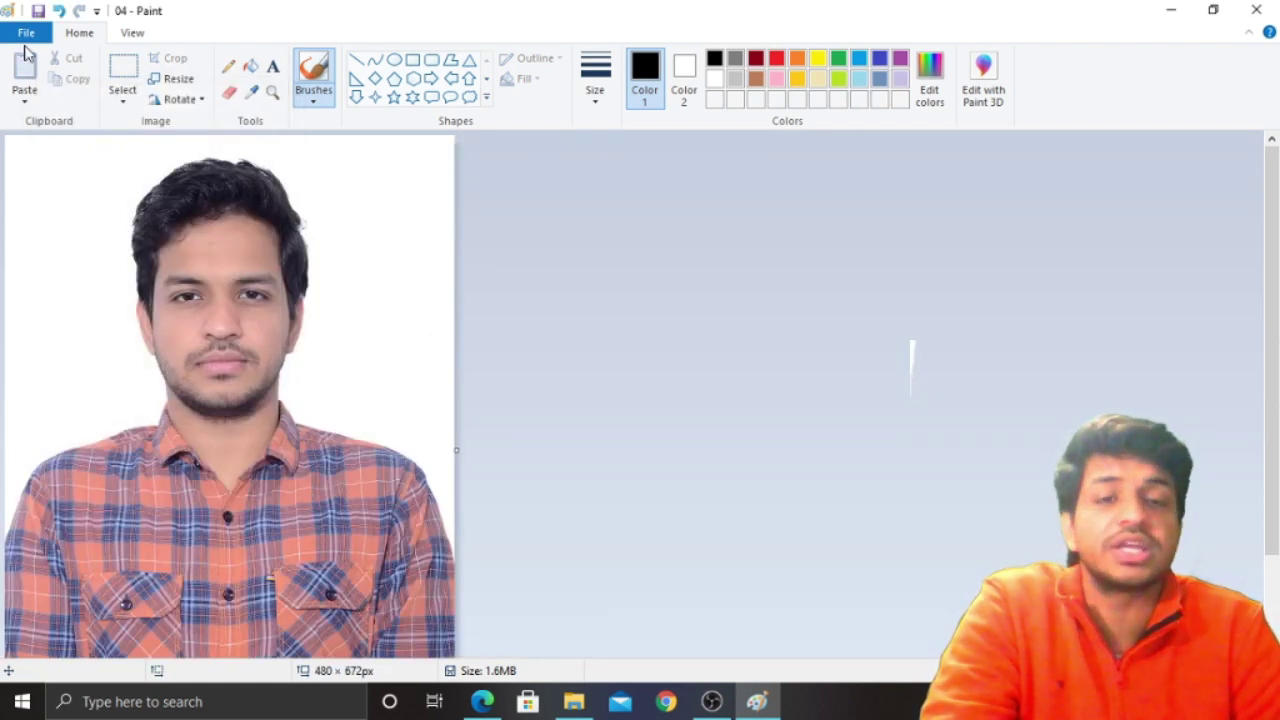
pyautogui.click(26, 33)
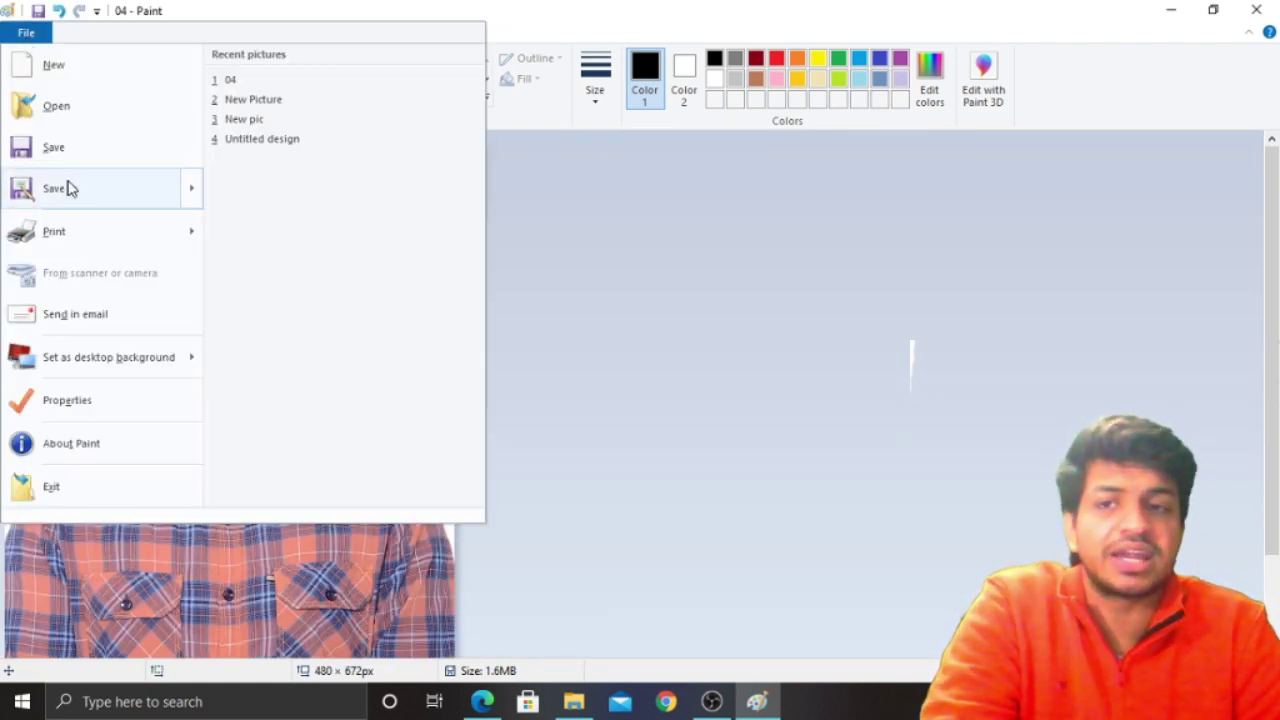
pyautogui.moveTo(70, 189)
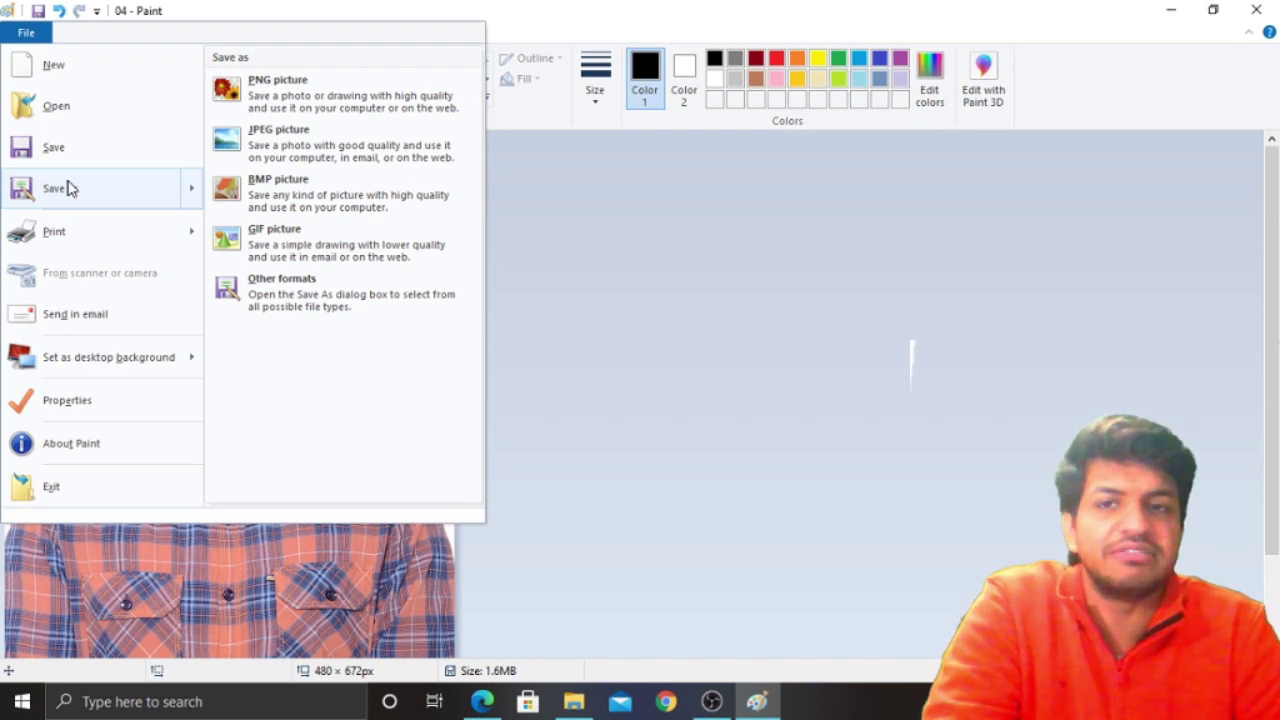
pyautogui.click(68, 189)
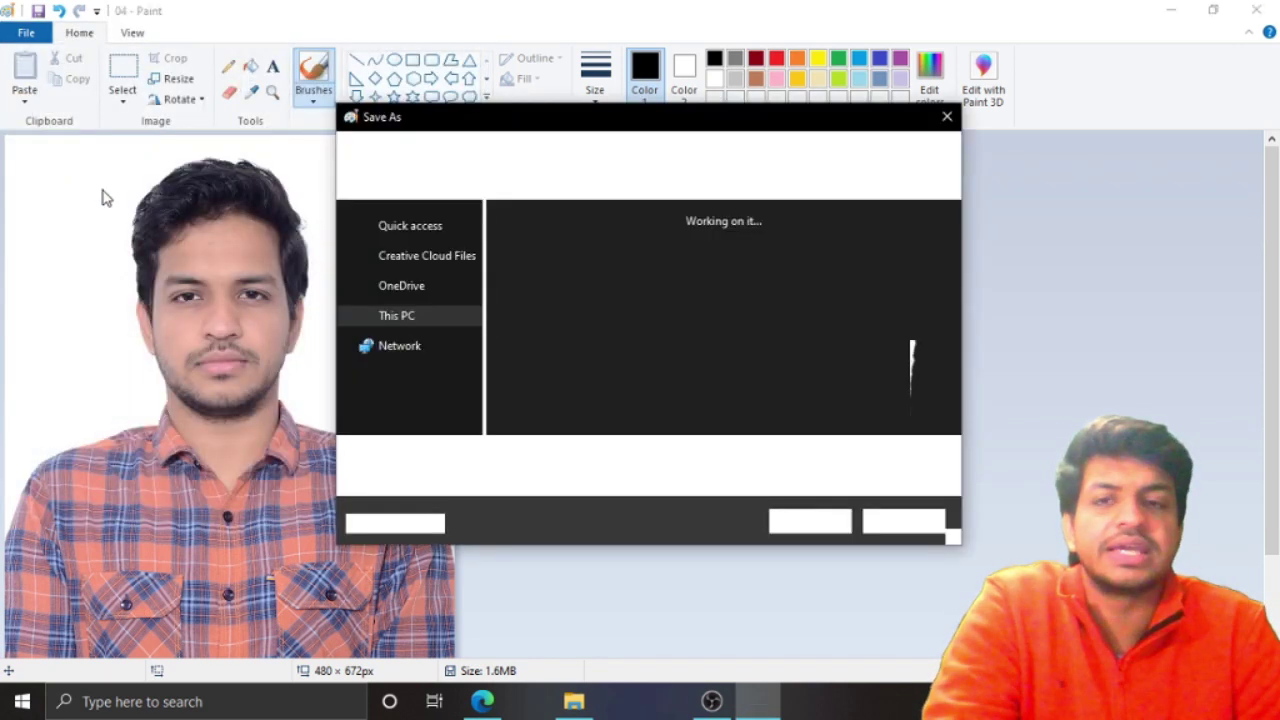
pyautogui.click(405, 264)
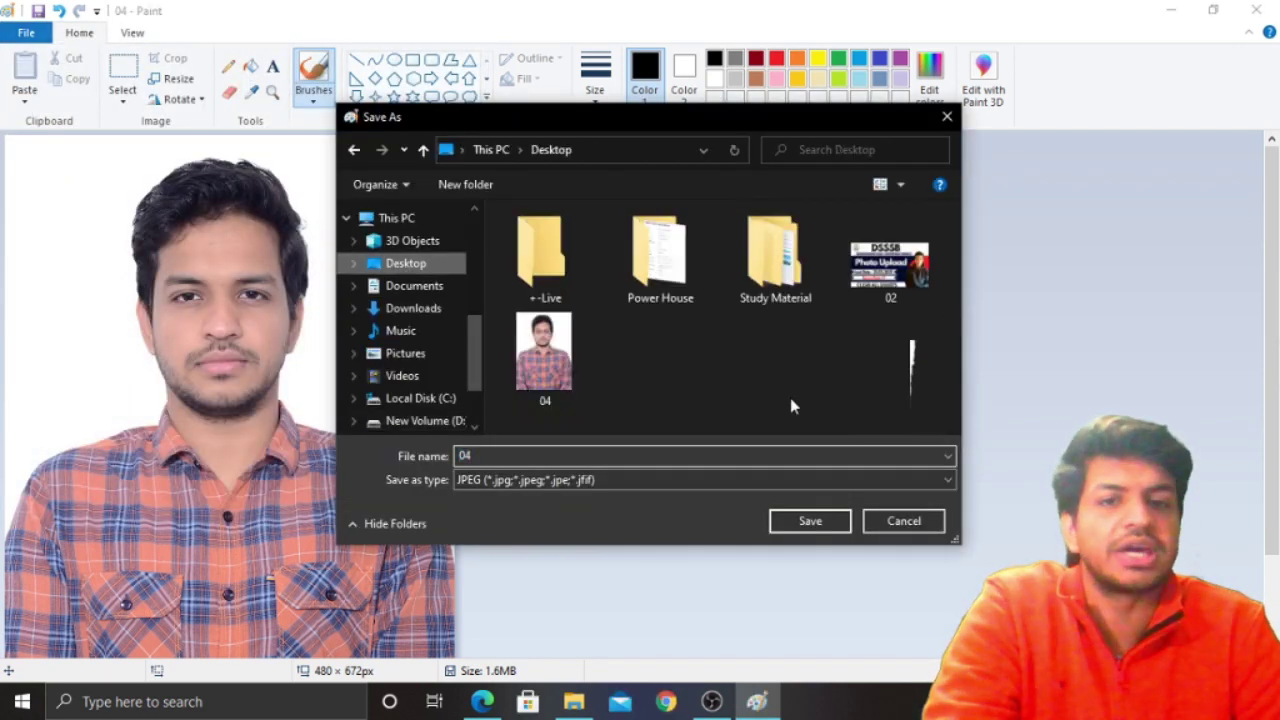
pyautogui.doubleClick(630, 460)
pyautogui.write('NEw Pic')
pyautogui.press('Return')
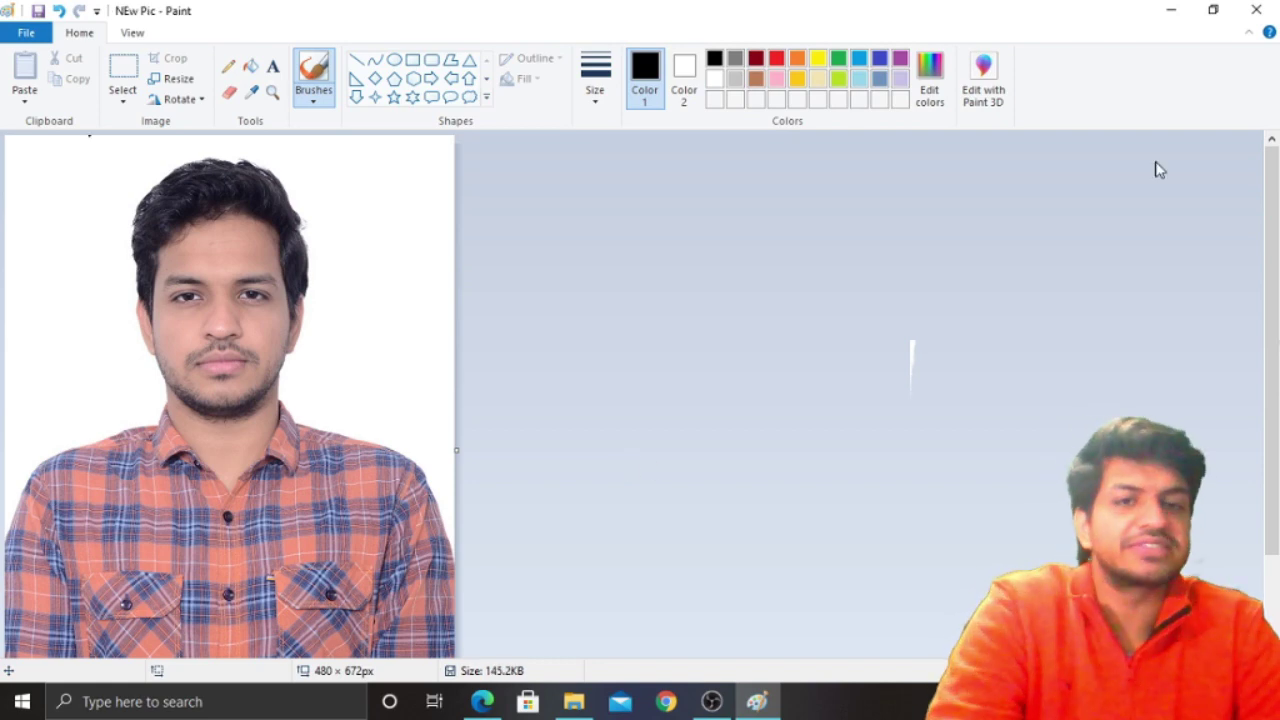
pyautogui.click(1171, 10)
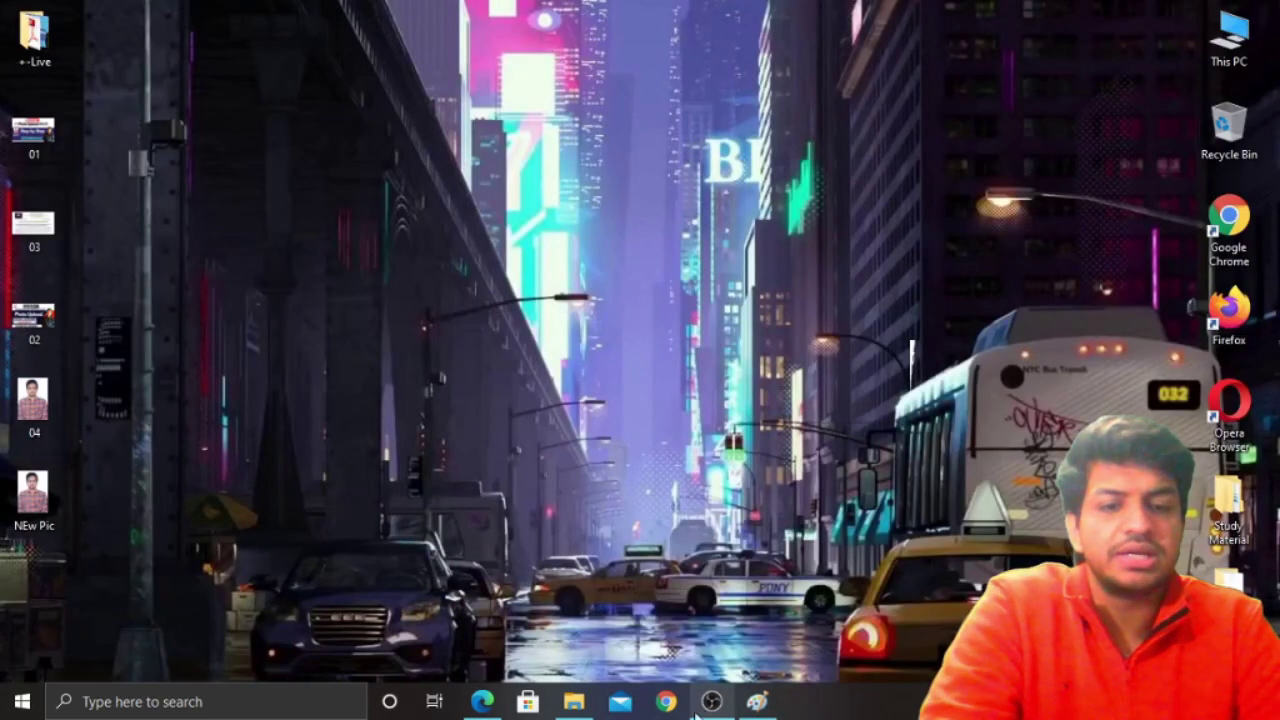
pyautogui.click(482, 701)
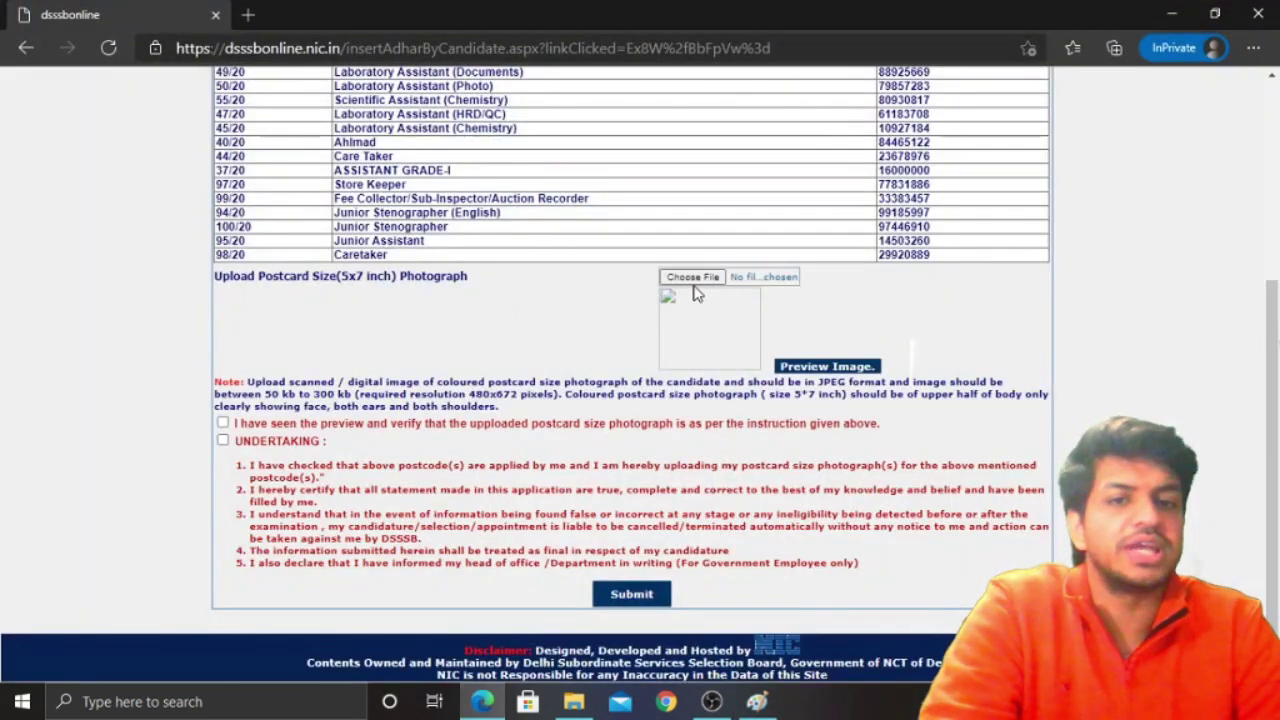
# Attach 'NEw Pic' from the Desktop as the postcard-size photograph and scroll down to its preview
pyautogui.click(695, 285)
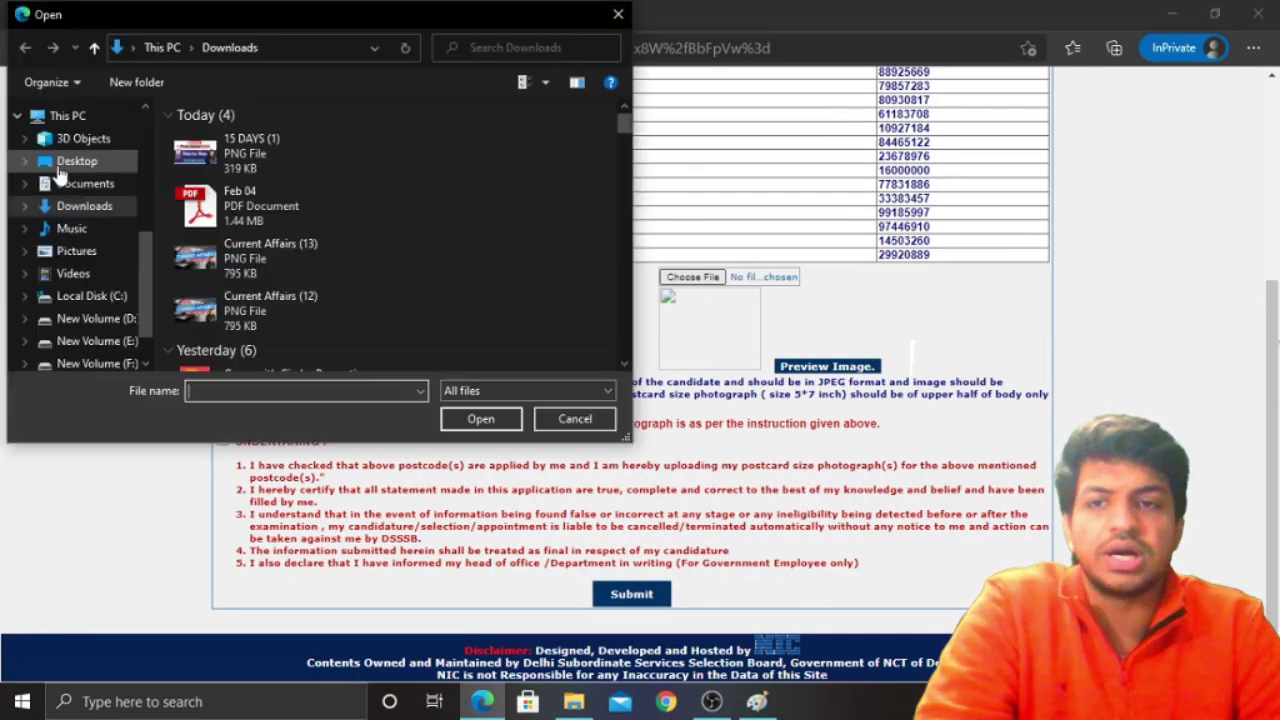
pyautogui.click(62, 162)
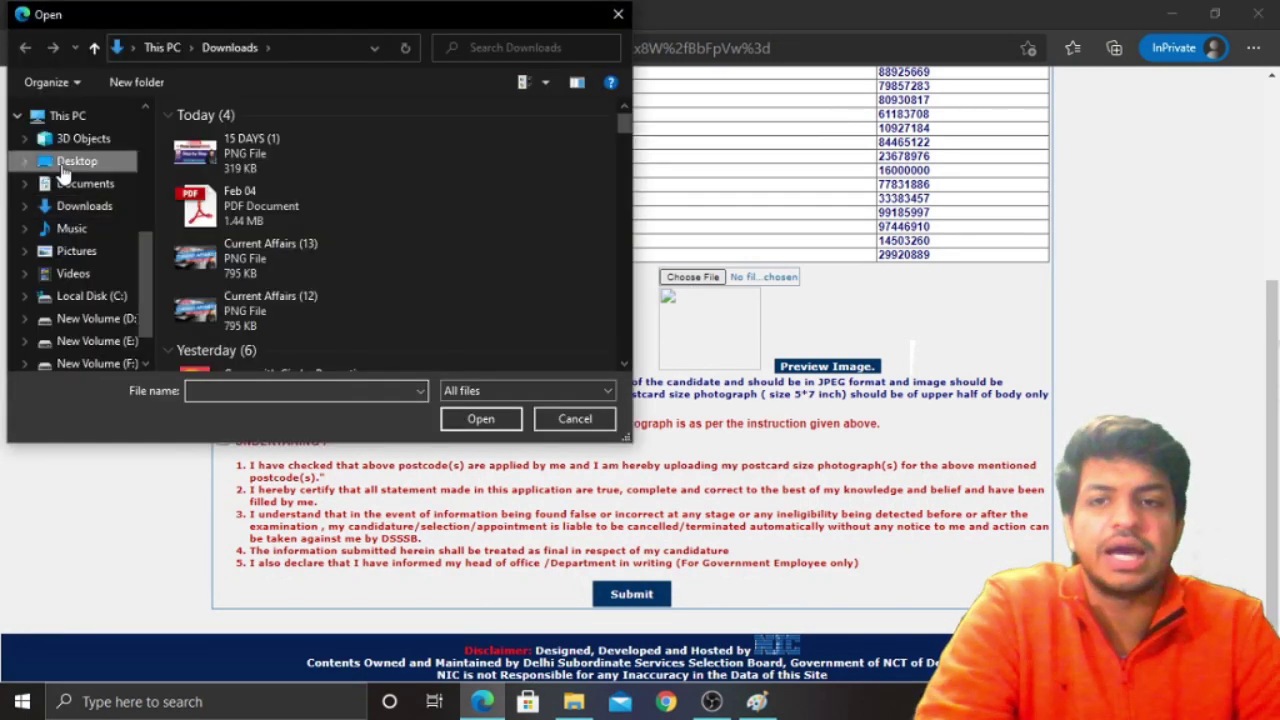
pyautogui.scroll(-1, 436, 274)
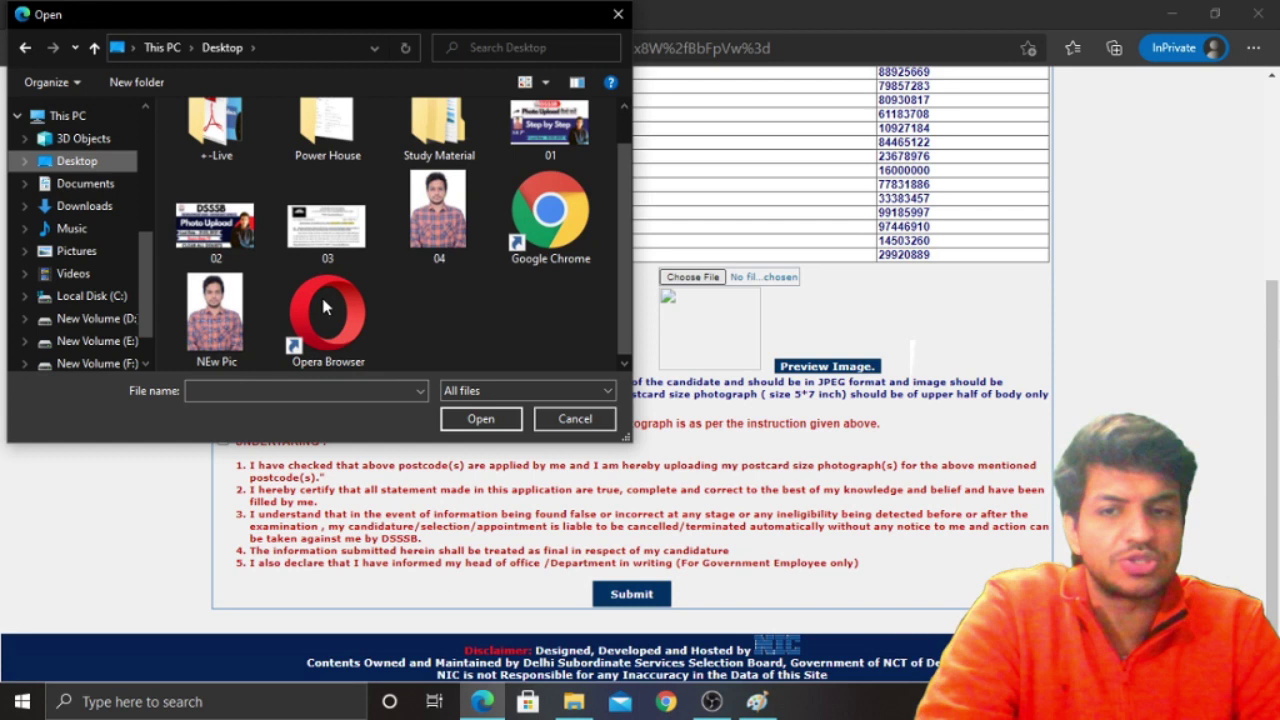
pyautogui.click(205, 320)
pyautogui.click(481, 419)
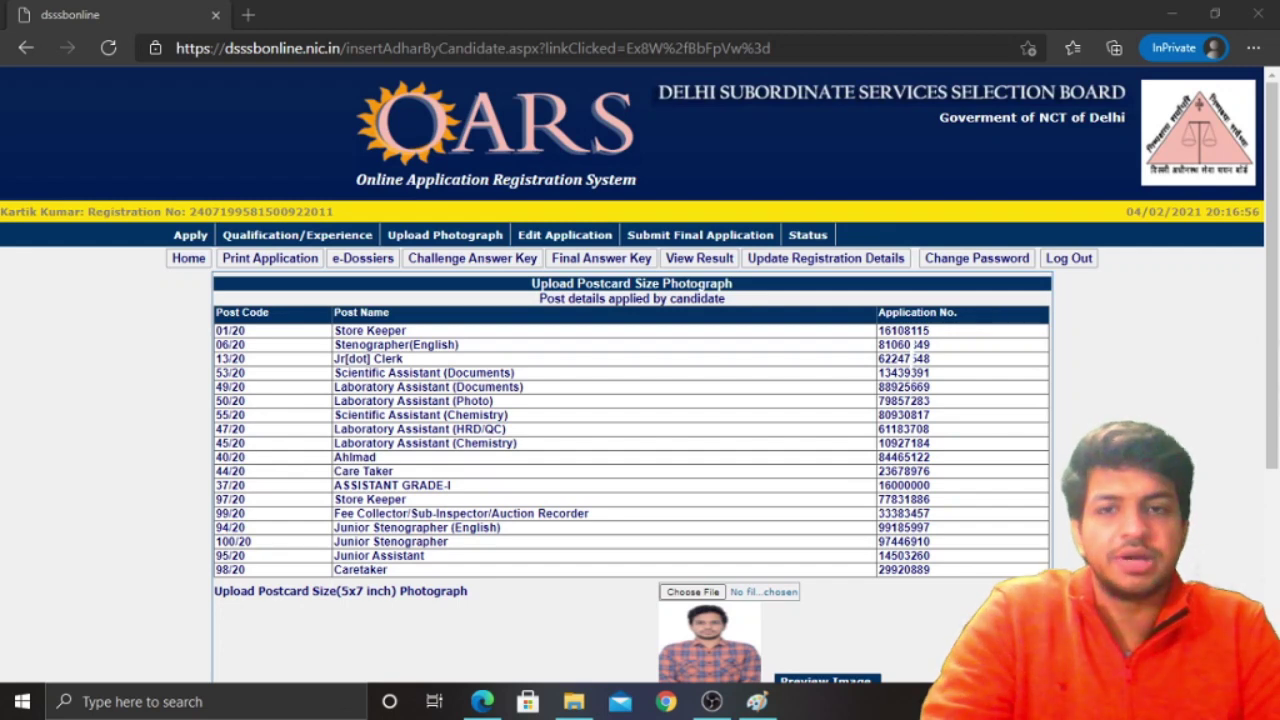
pyautogui.scroll(-3, 827, 636)
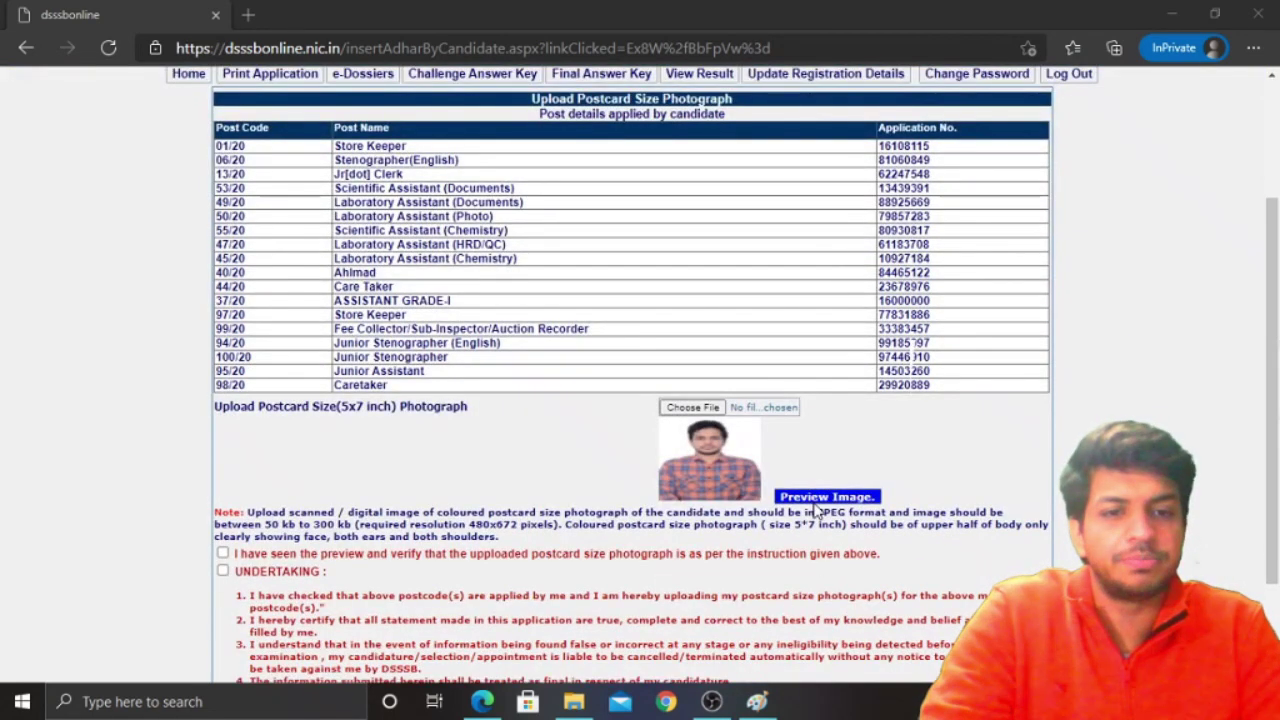
pyautogui.scroll(-2, 815, 511)
pyautogui.click(820, 368)
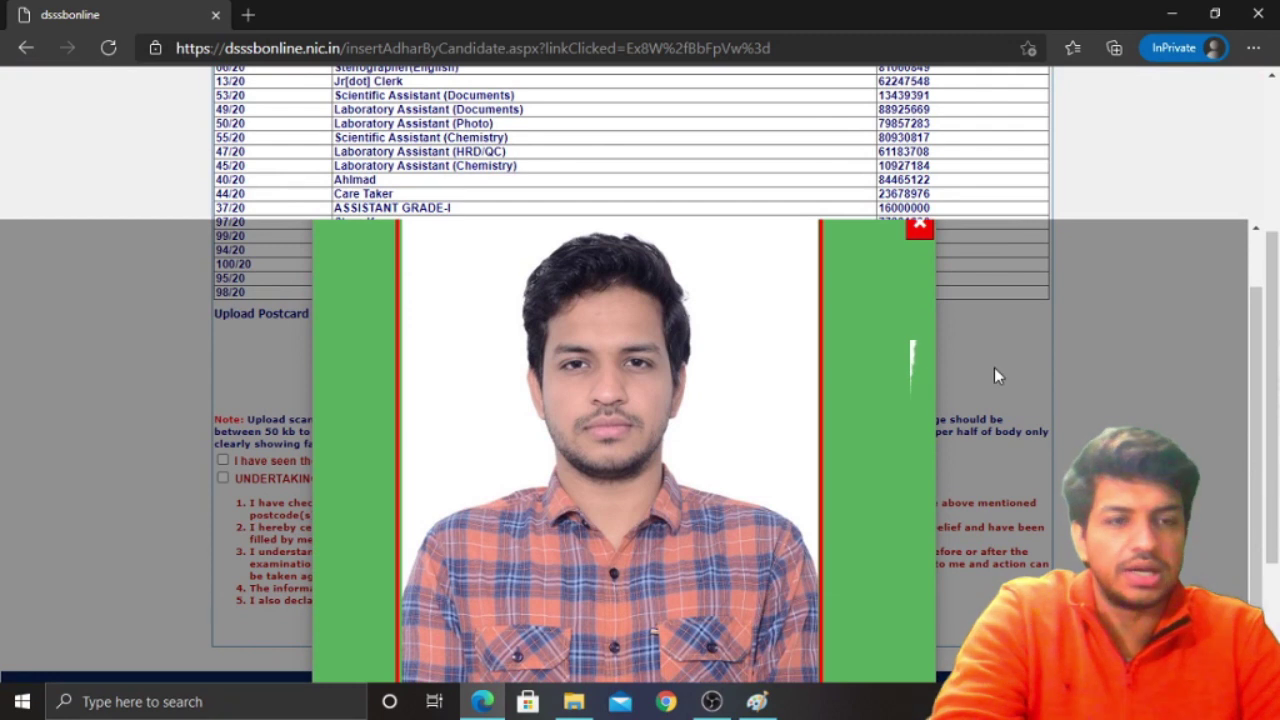
pyautogui.scroll(-2, 994, 367)
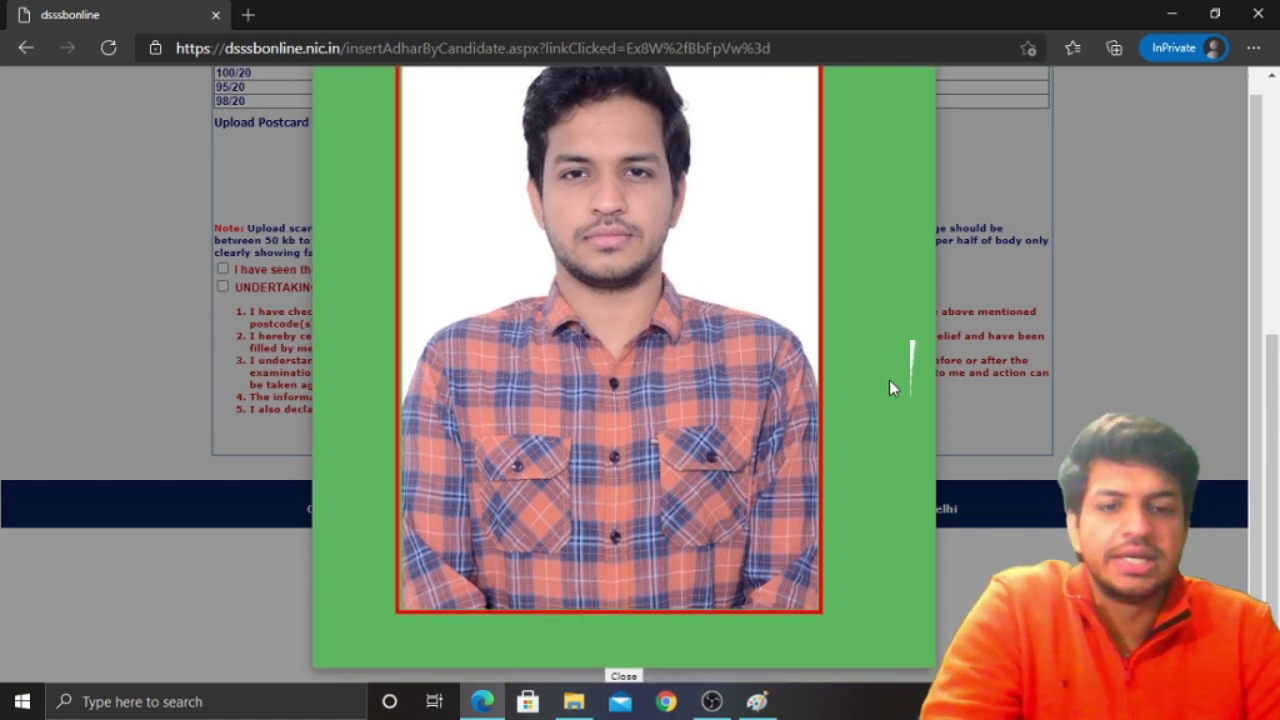
pyautogui.click(620, 676)
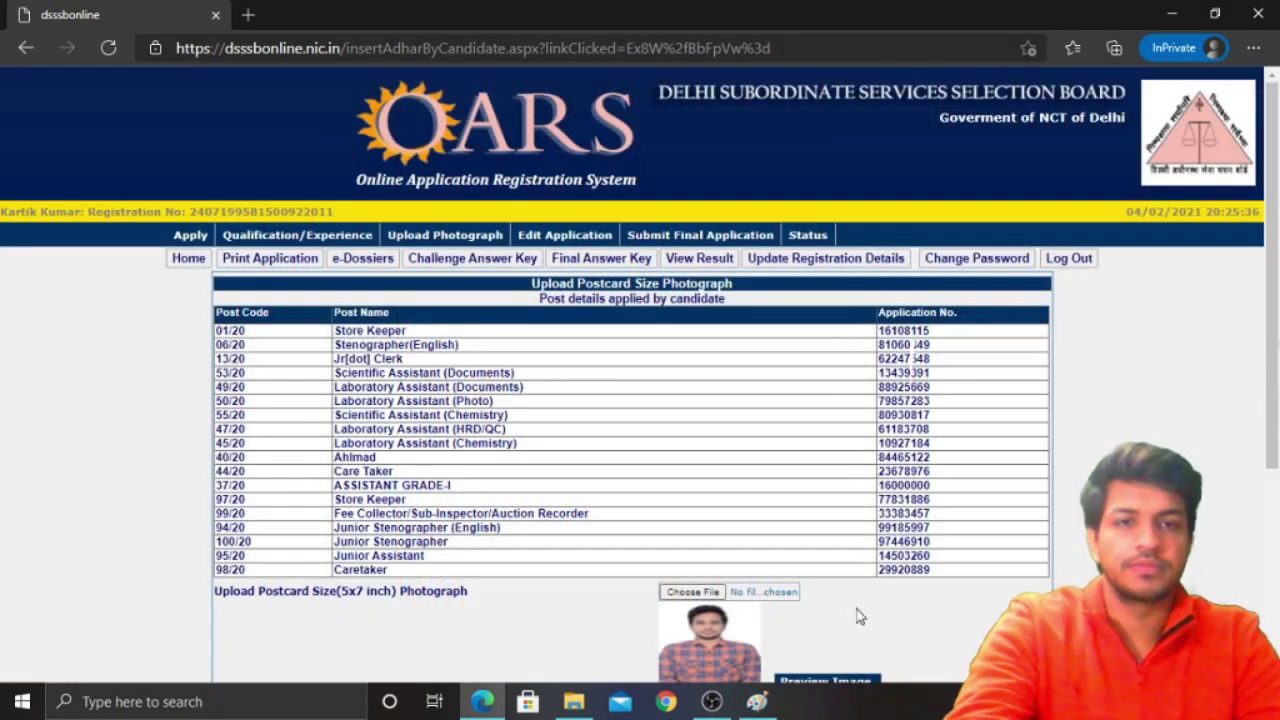
# Tick the preview-verification and UNDERTAKING checkboxes, then submit the photo and ID proof
pyautogui.scroll(-3, 866, 619)
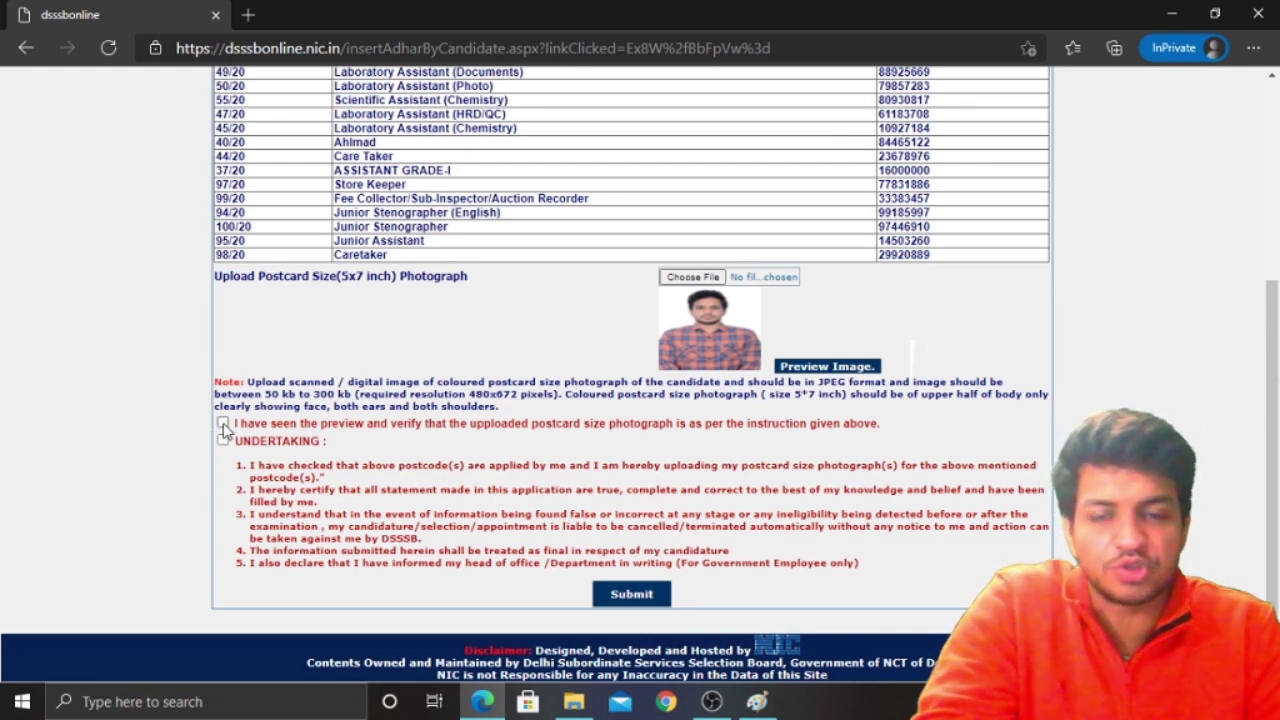
pyautogui.click(223, 424)
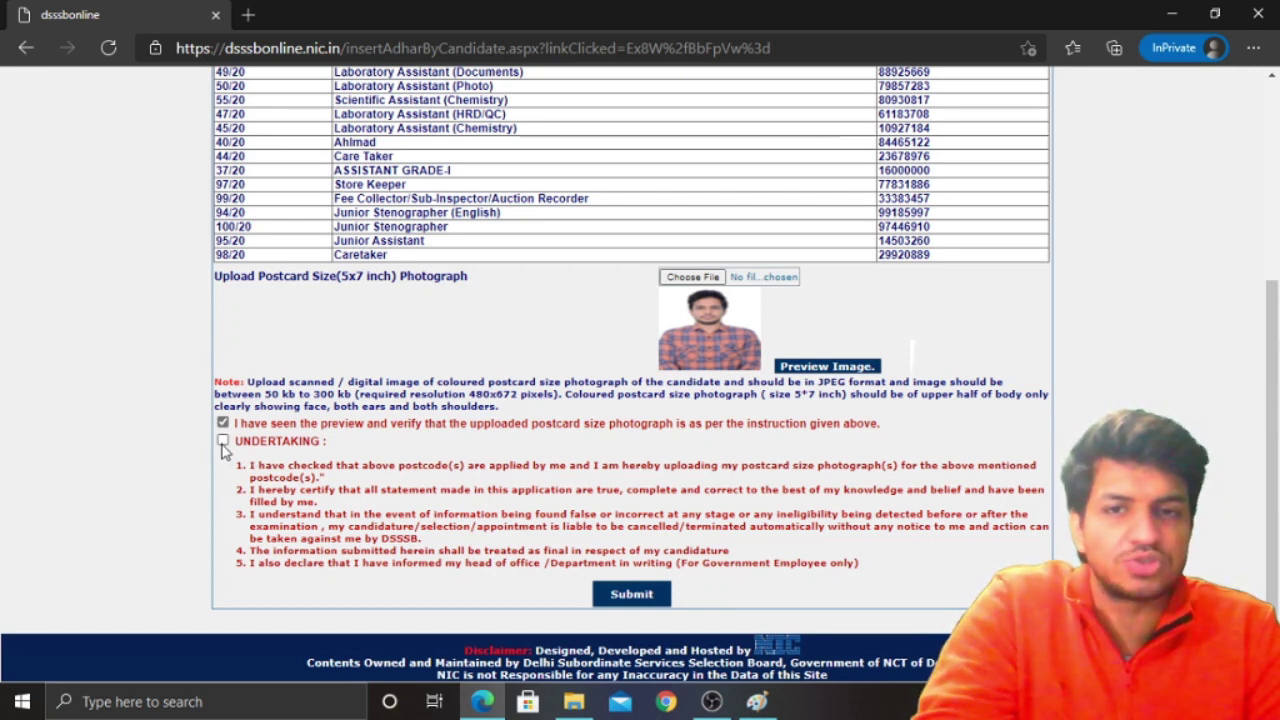
pyautogui.click(223, 442)
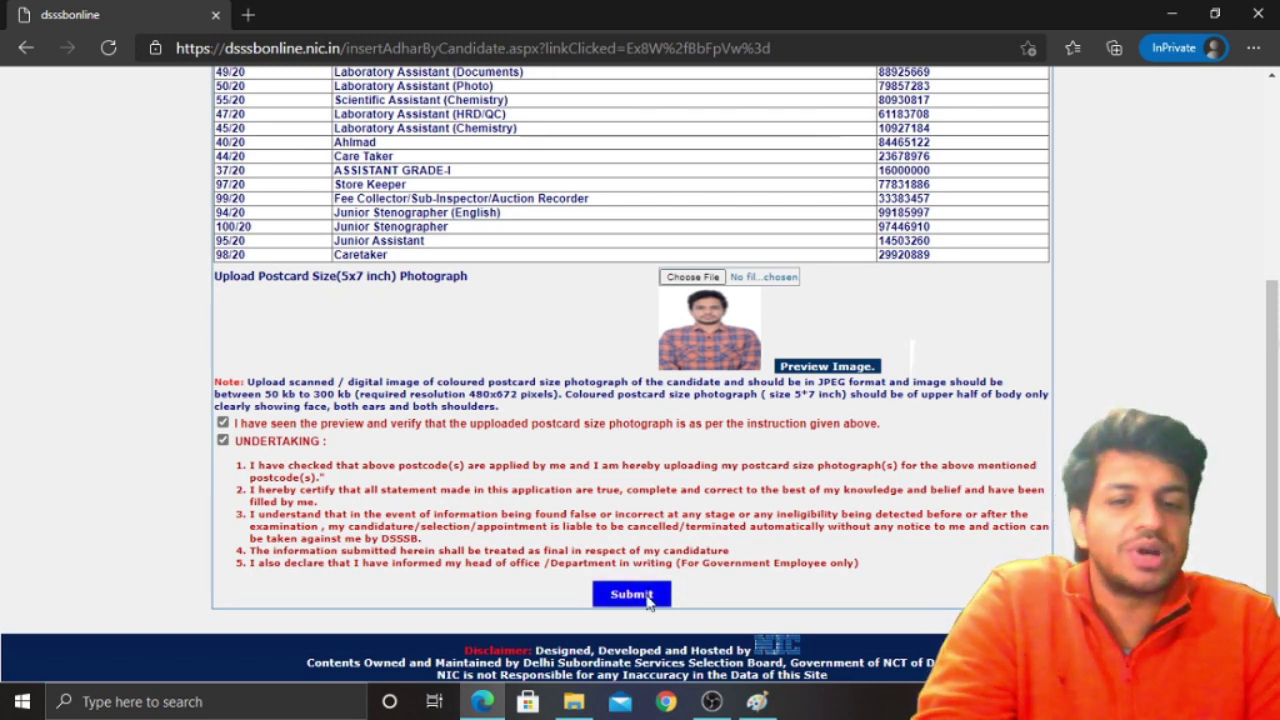
pyautogui.click(646, 598)
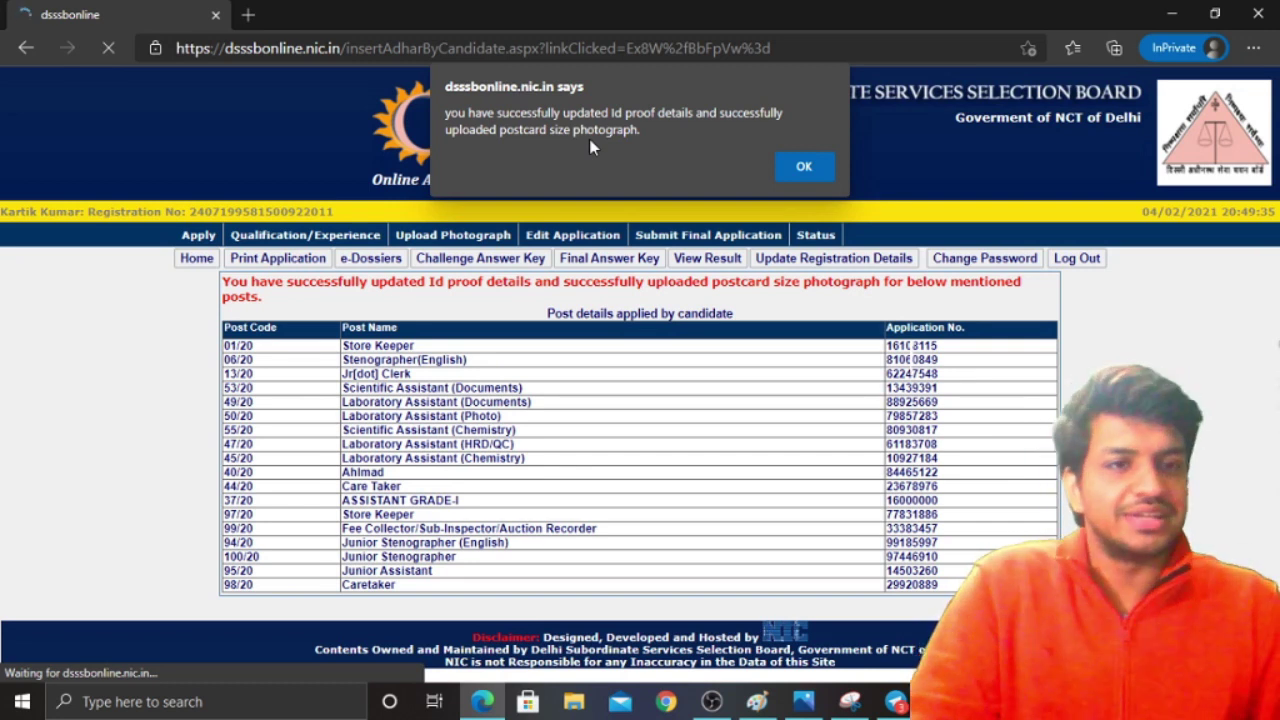
# Dismiss the OARS success message and bring the Selection Series promotion poster up in Photos
pyautogui.click(788, 166)
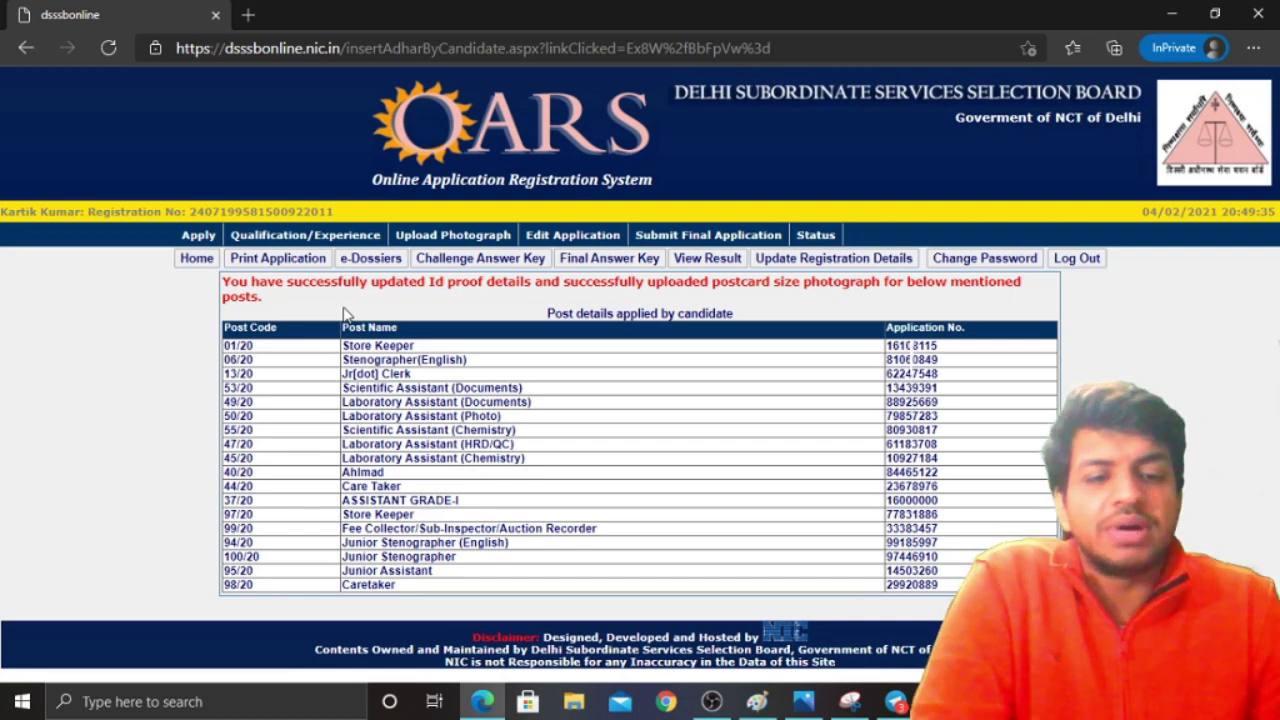
pyautogui.click(847, 704)
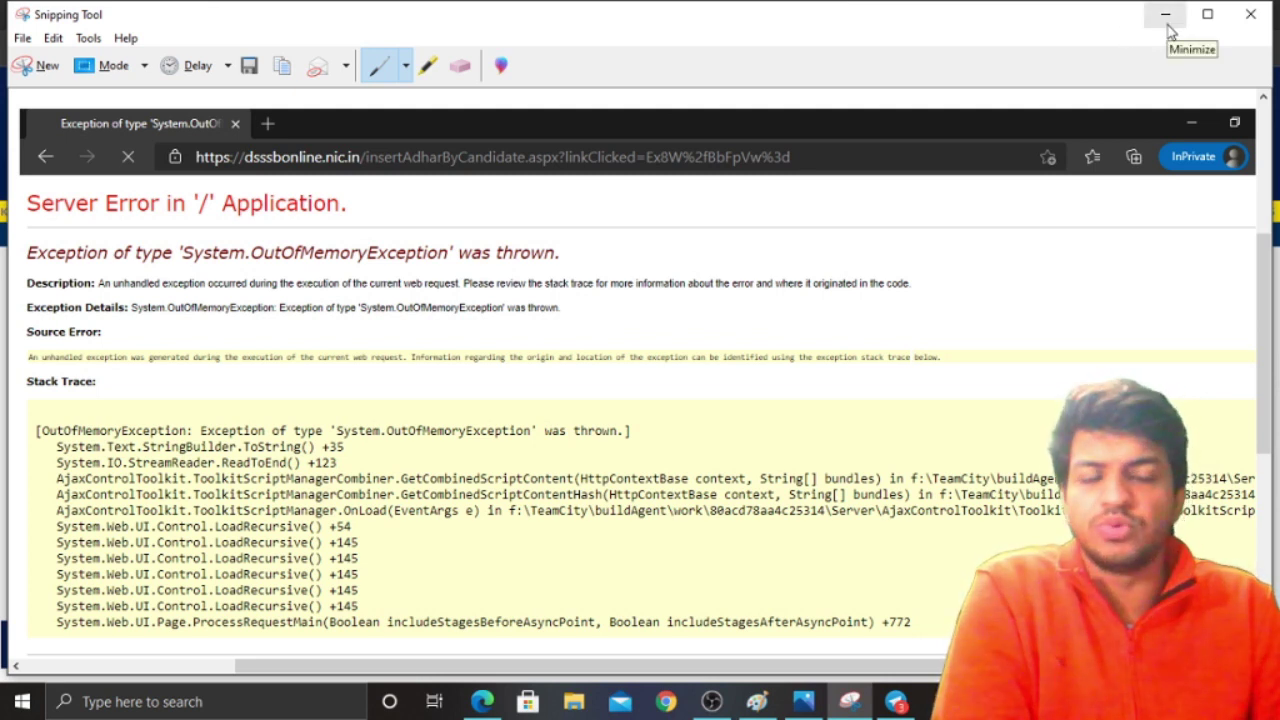
pyautogui.click(1167, 20)
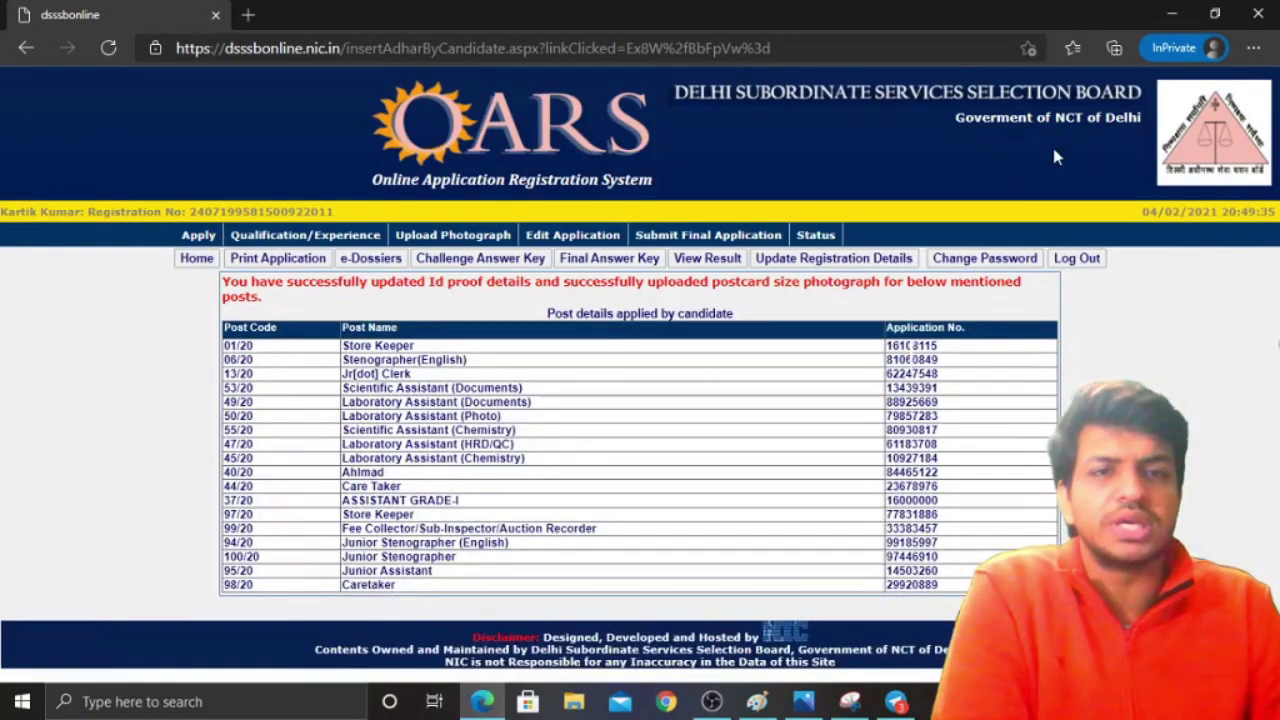
pyautogui.click(1173, 17)
pyautogui.click(804, 700)
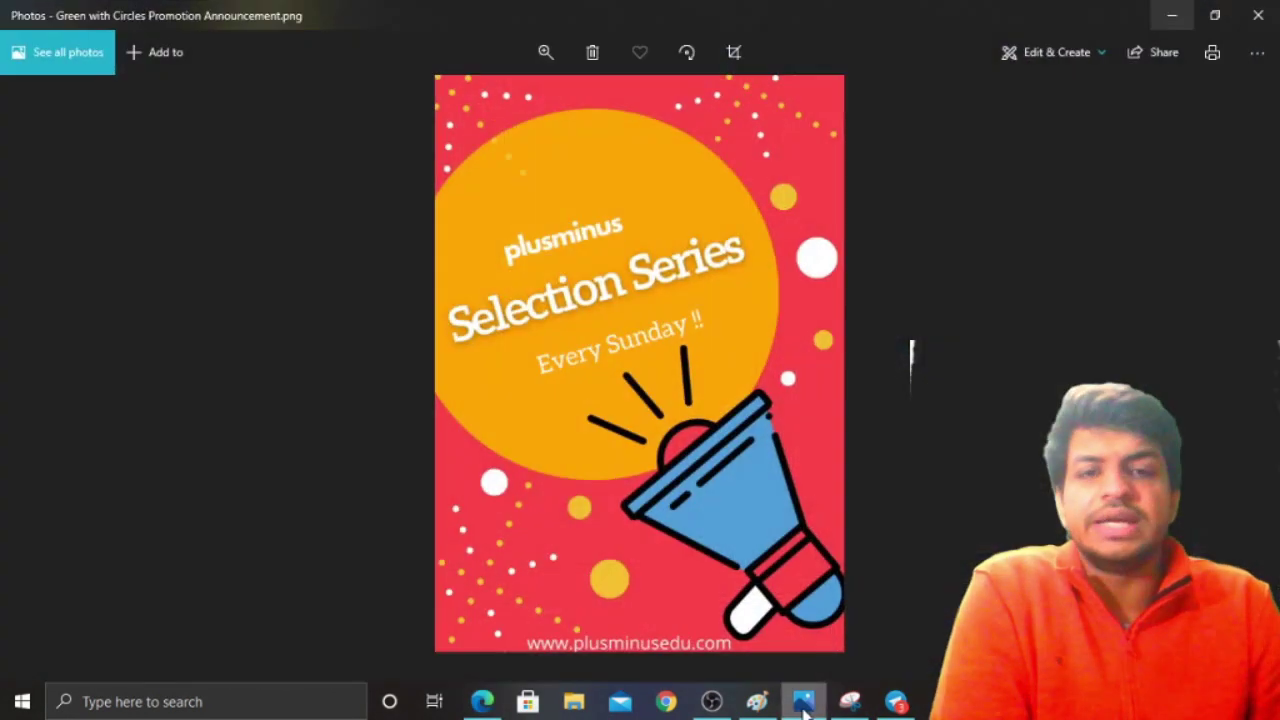